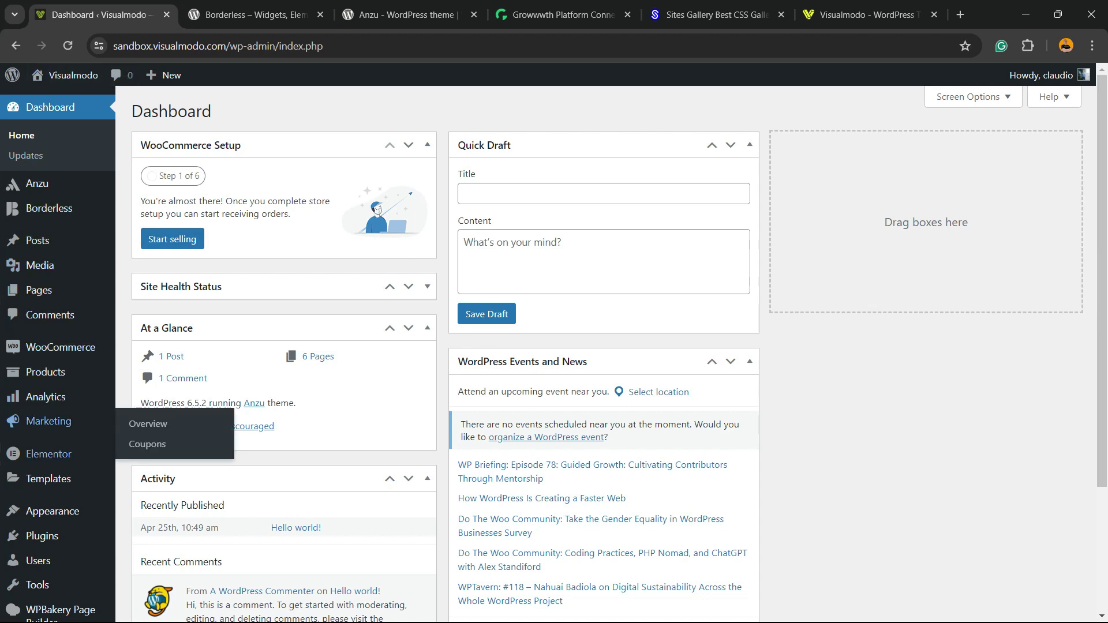
# Search the plugin directory for "Social Snap", then install and activate the social sharing plugin by Social Snap.
pyautogui.moveTo(51, 510)
pyautogui.moveTo(42, 535)
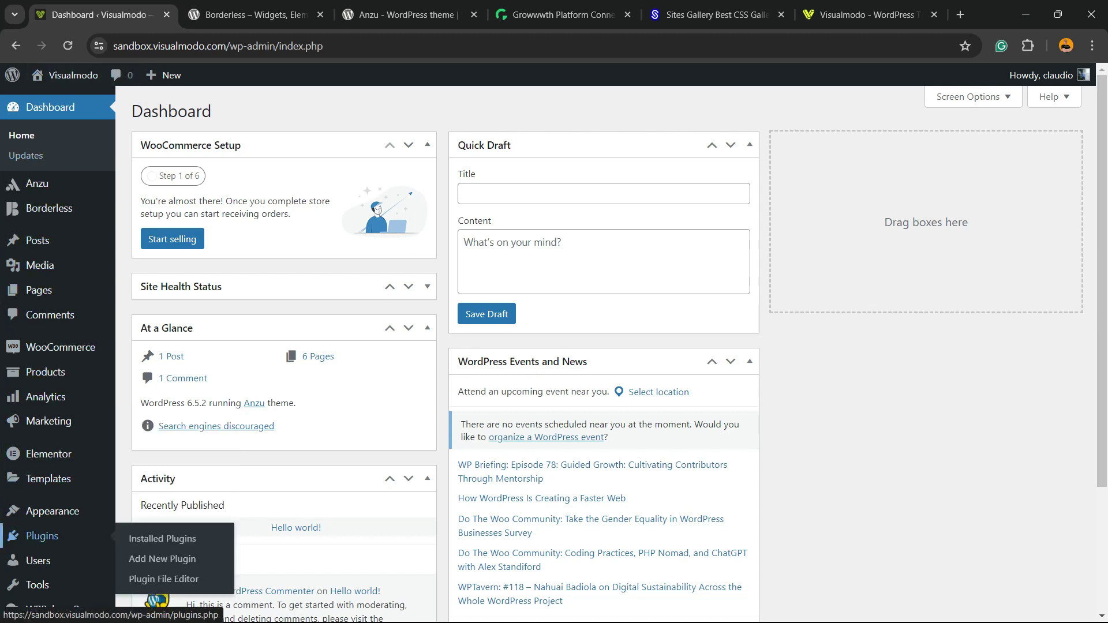
pyautogui.click(162, 558)
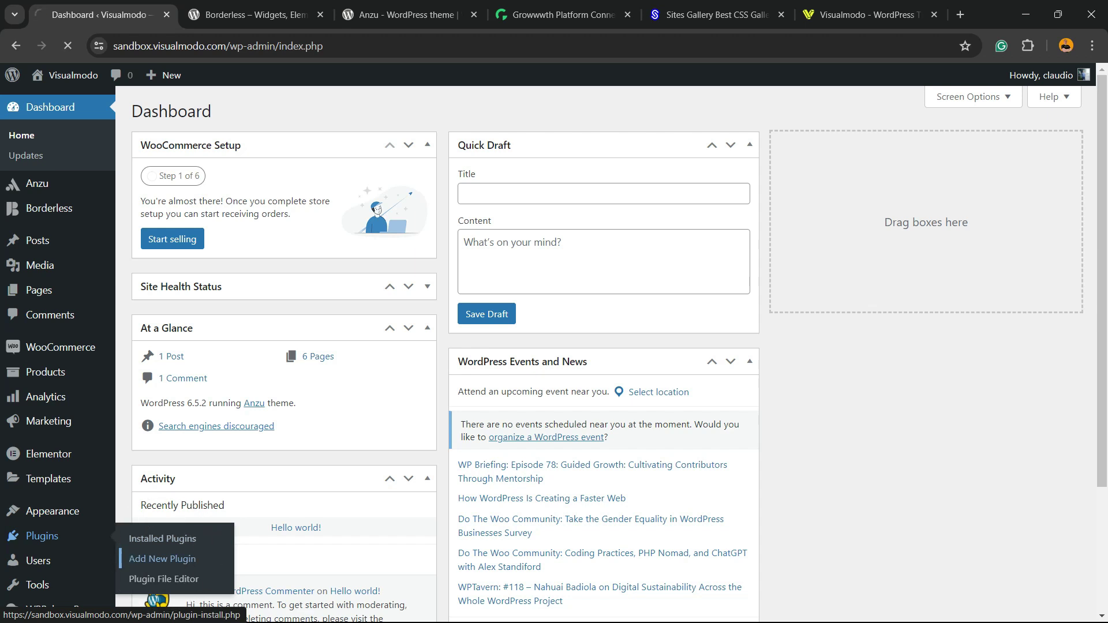
pyautogui.hotkey('ctrl', '+')
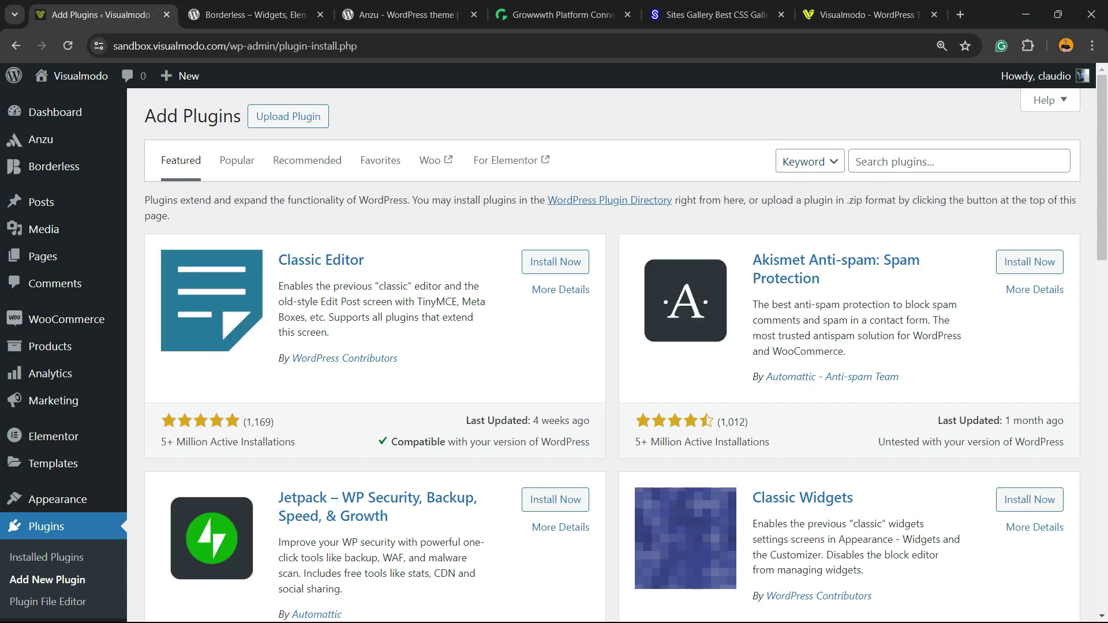
pyautogui.click(958, 161)
pyautogui.write('Social Snap')
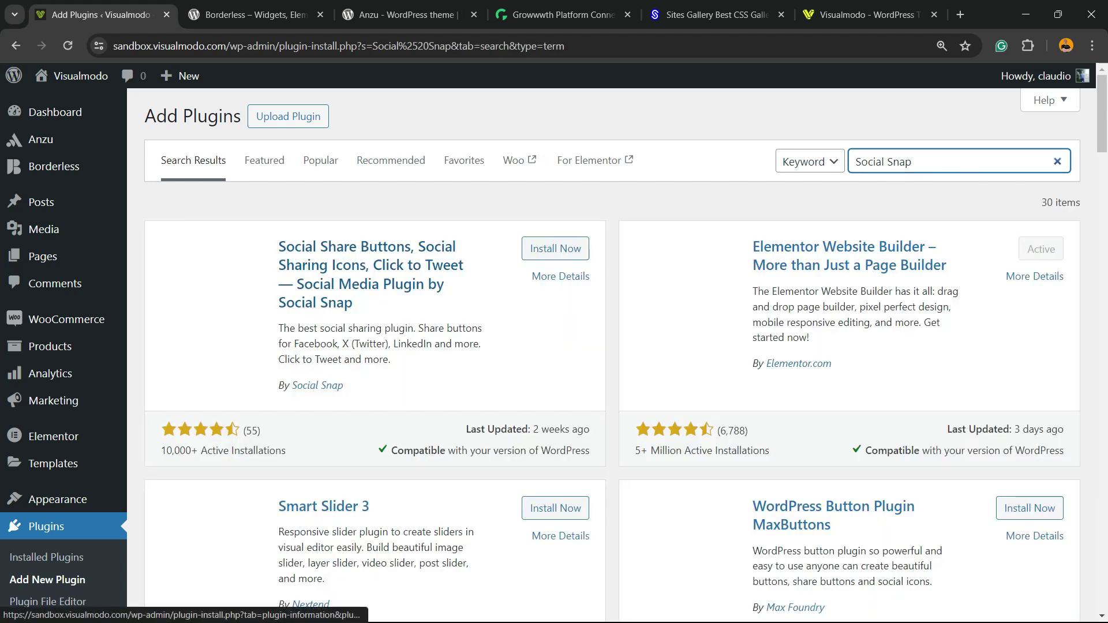
pyautogui.click(555, 248)
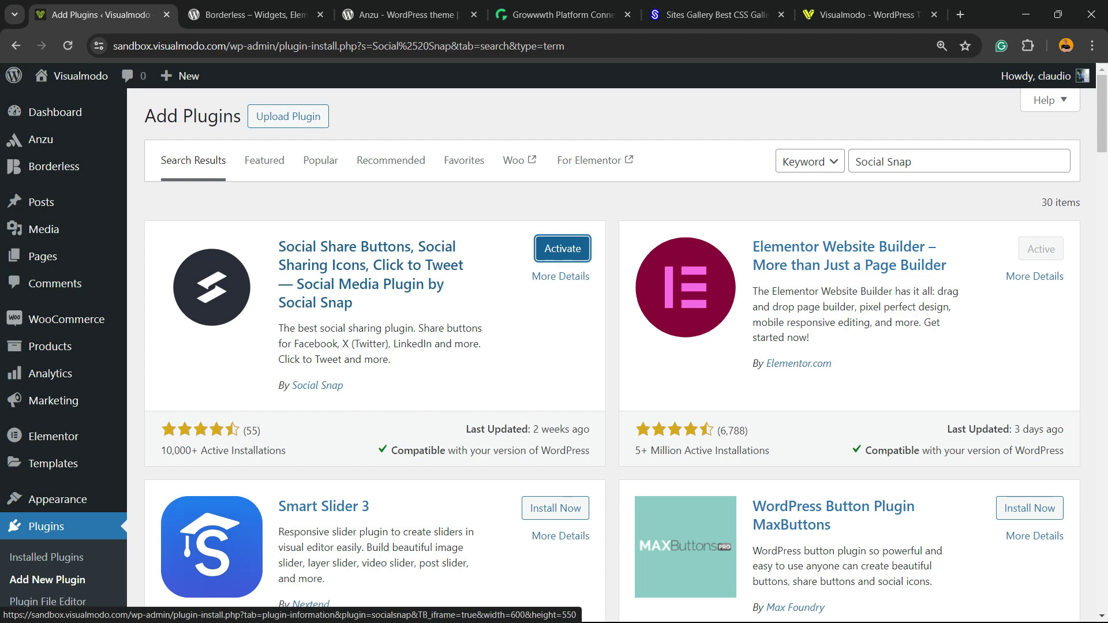
pyautogui.click(563, 248)
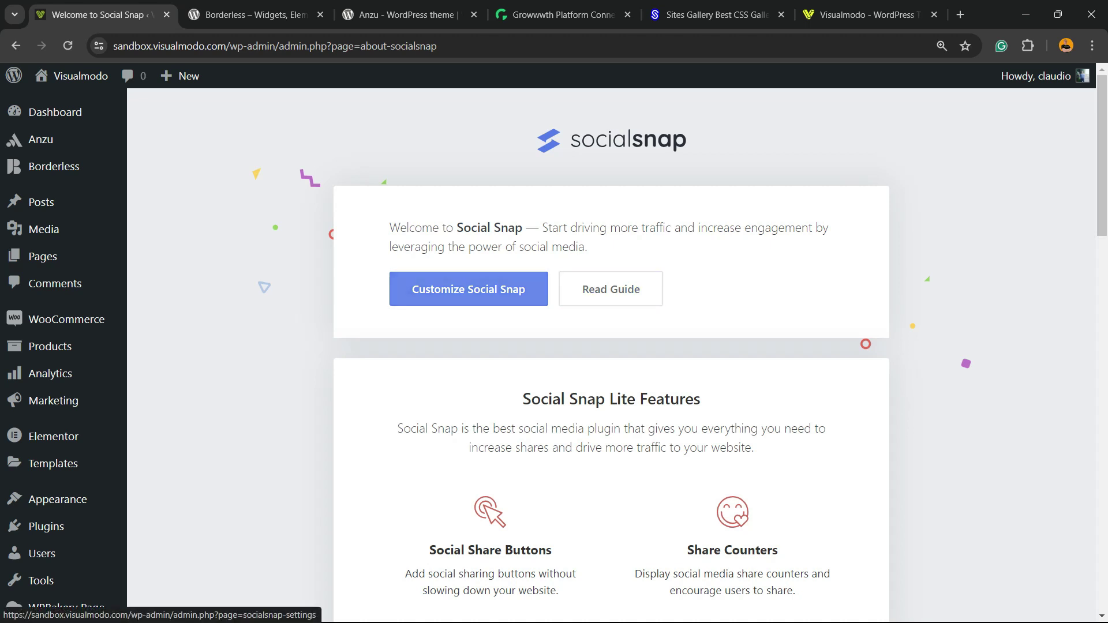
# Go to the Social Snap customization settings and open the Click to Tweet section.
pyautogui.click(429, 293)
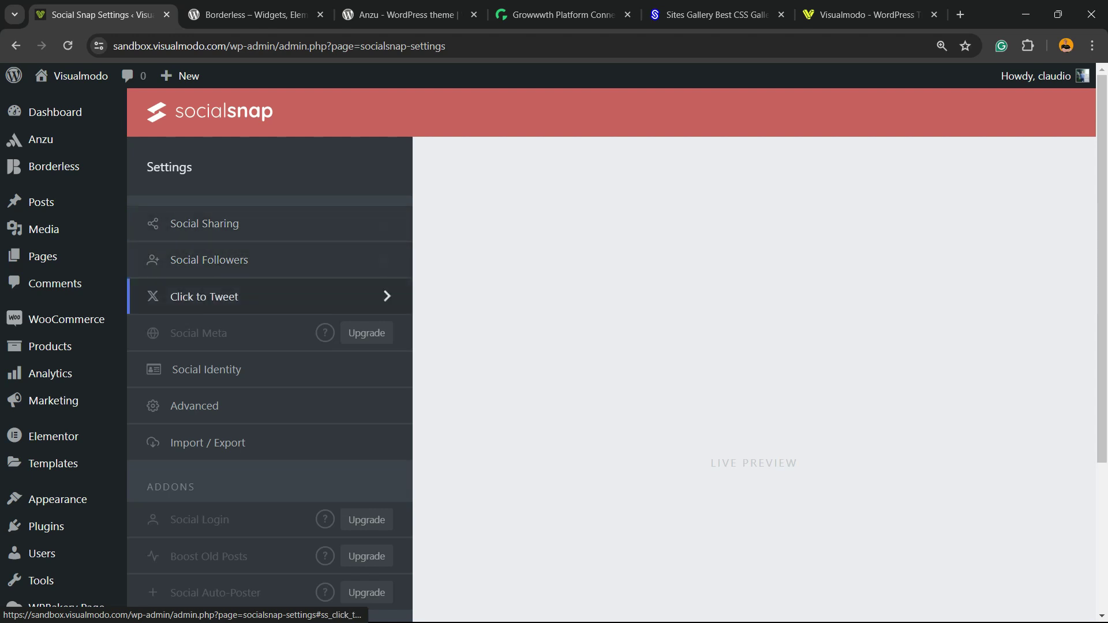
pyautogui.click(242, 300)
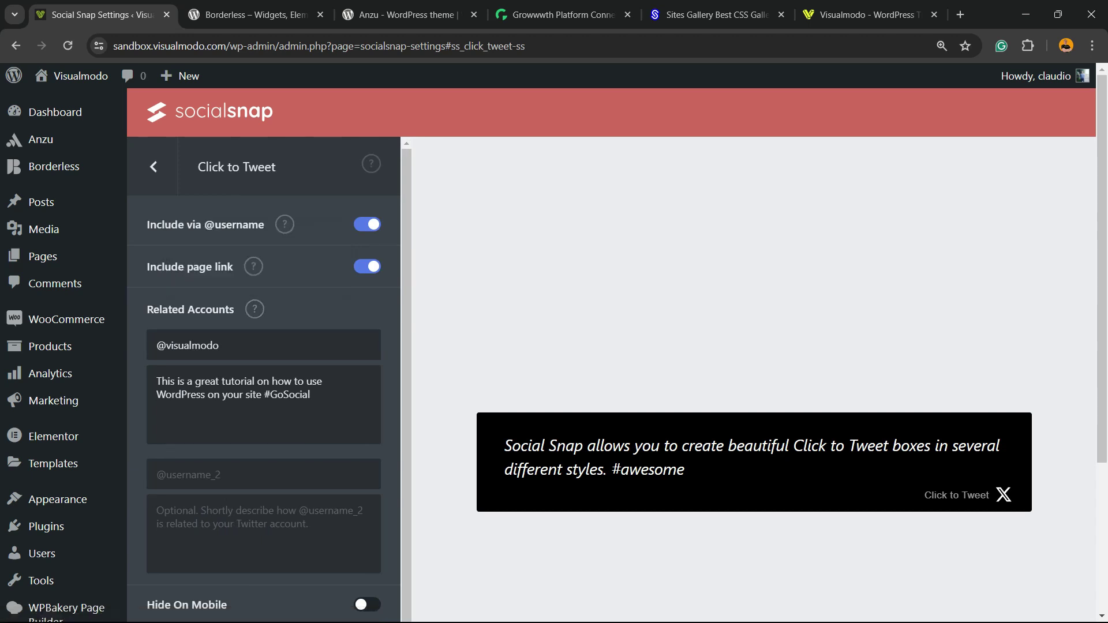
pyautogui.click(367, 225)
pyautogui.click(367, 225)
pyautogui.click(367, 266)
pyautogui.click(367, 266)
# Clear the description of the first related account, then restore the deleted text.
pyautogui.scroll(-1, 264, 346)
pyautogui.tripleClick(231, 348)
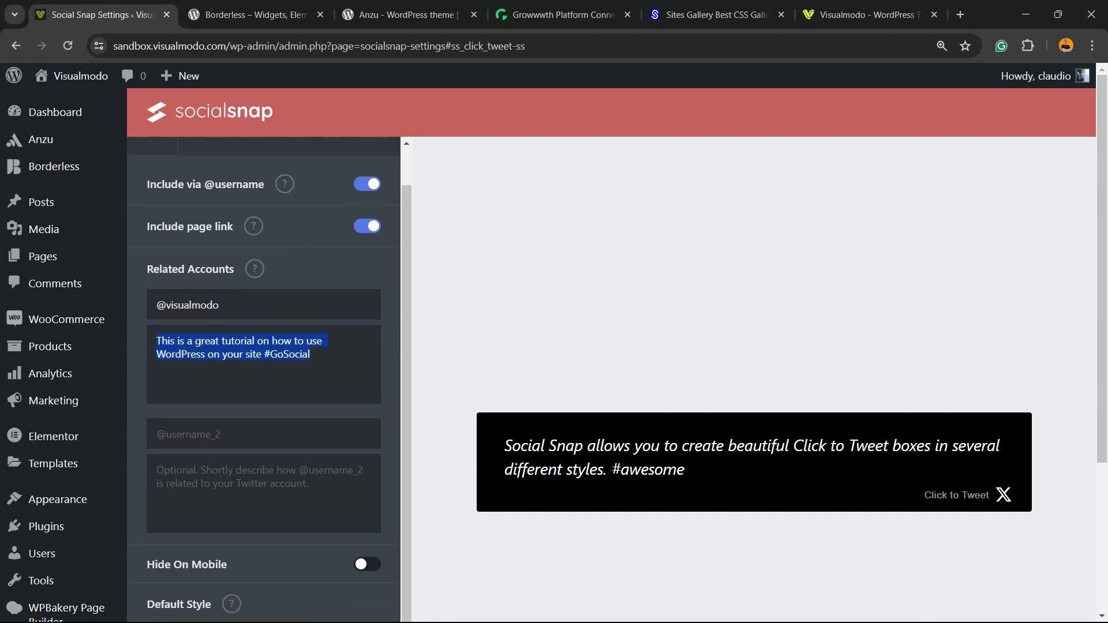
pyautogui.press('BackSpace')
pyautogui.hotkey('shift', 'Tab')
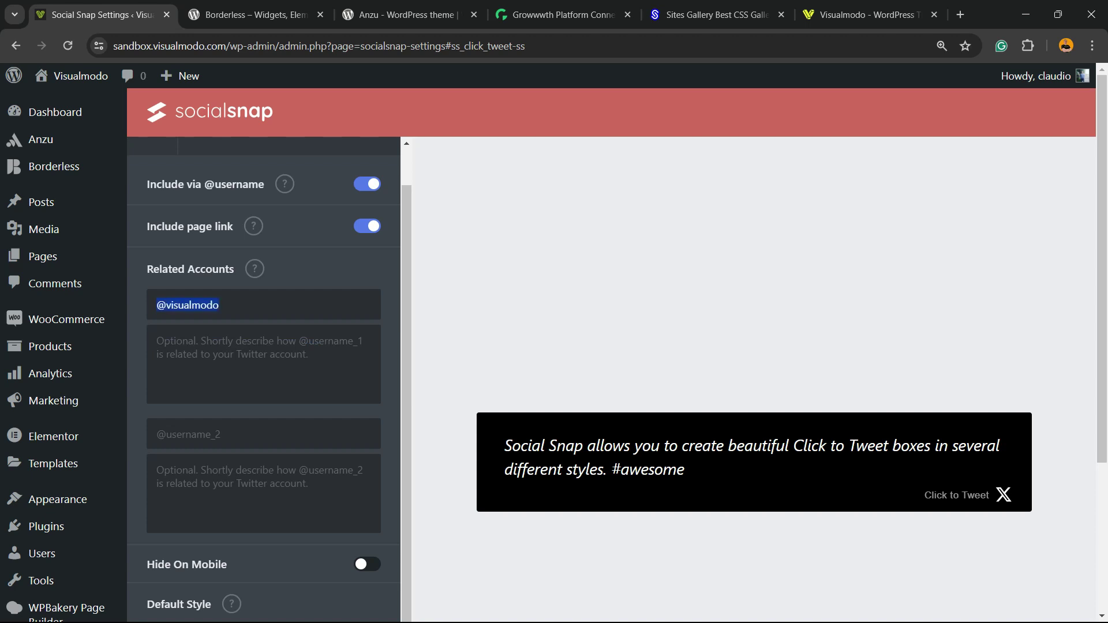
pyautogui.press('Tab')
pyautogui.hotkey('ctrl', 'z')
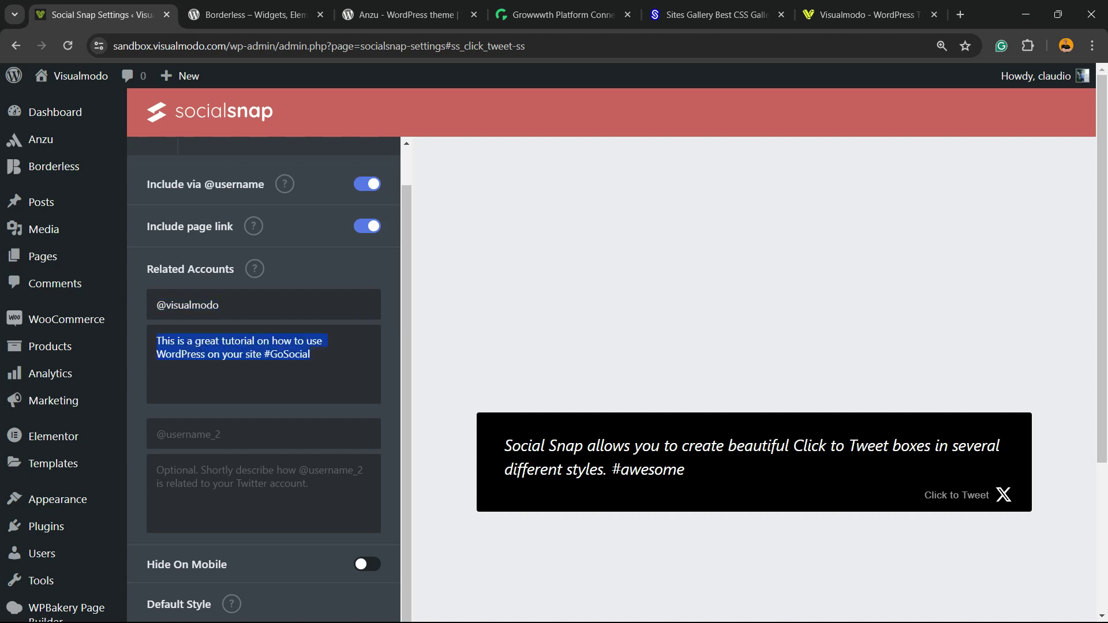
pyautogui.hotkey('shift', 'Tab')
pyautogui.press('Tab')
pyautogui.press('Tab')
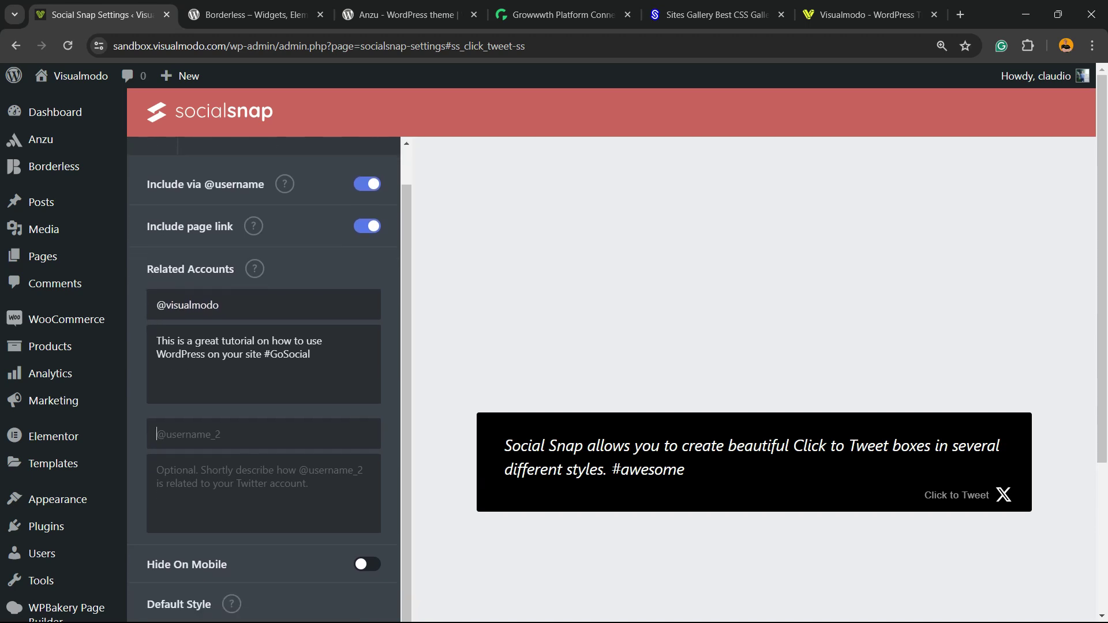
# Switch the Hide On Mobile option of Click to Tweet on and back off.
pyautogui.scroll(-3, 611, 346)
pyautogui.click(367, 420)
pyautogui.click(367, 420)
# Preview the available Click to Tweet default styles, choose Style 1 and save the settings.
pyautogui.scroll(-1, 266, 346)
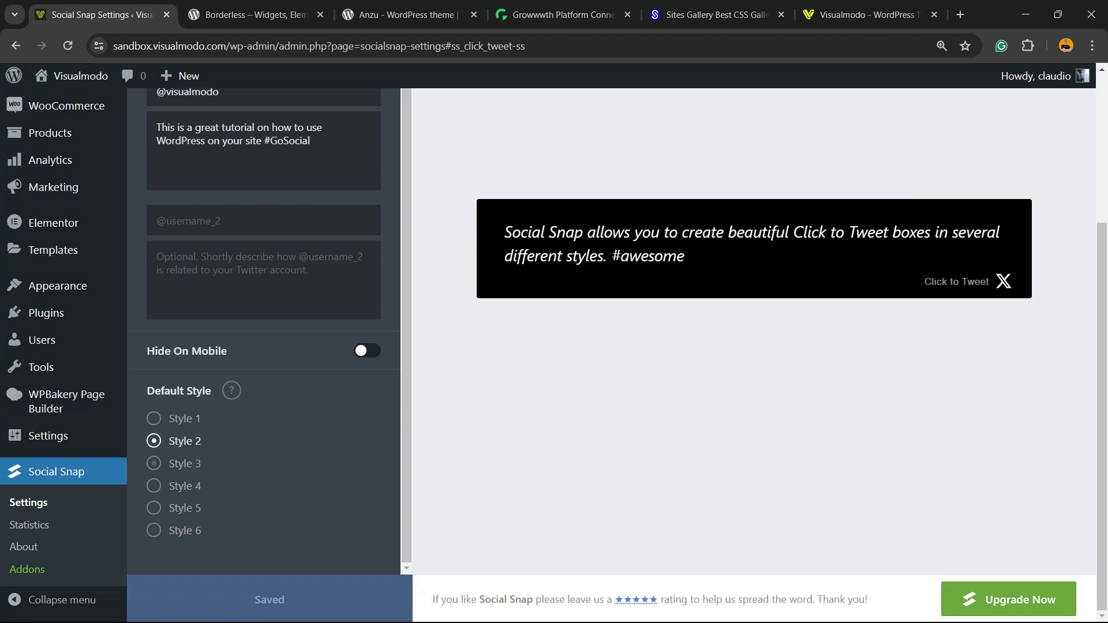
pyautogui.click(154, 419)
pyautogui.click(154, 463)
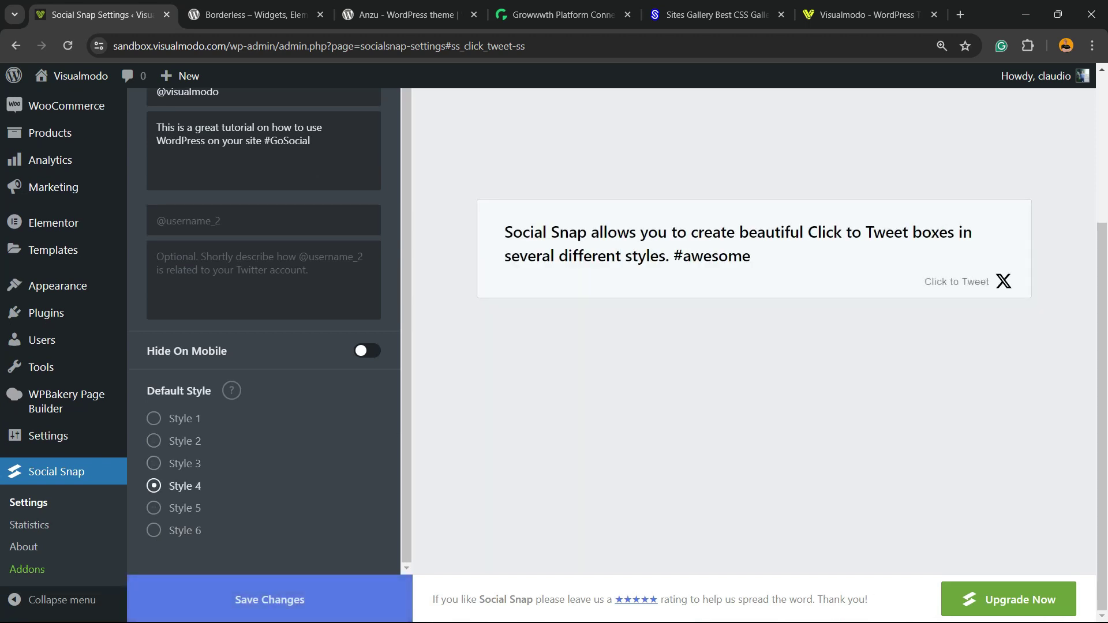
pyautogui.click(153, 508)
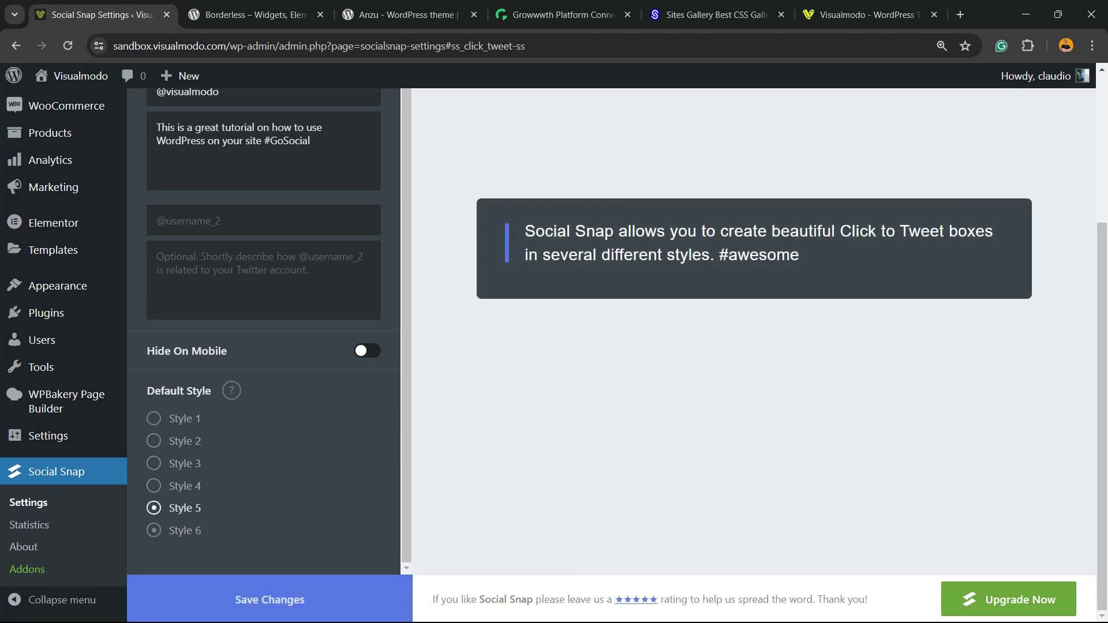
pyautogui.click(153, 530)
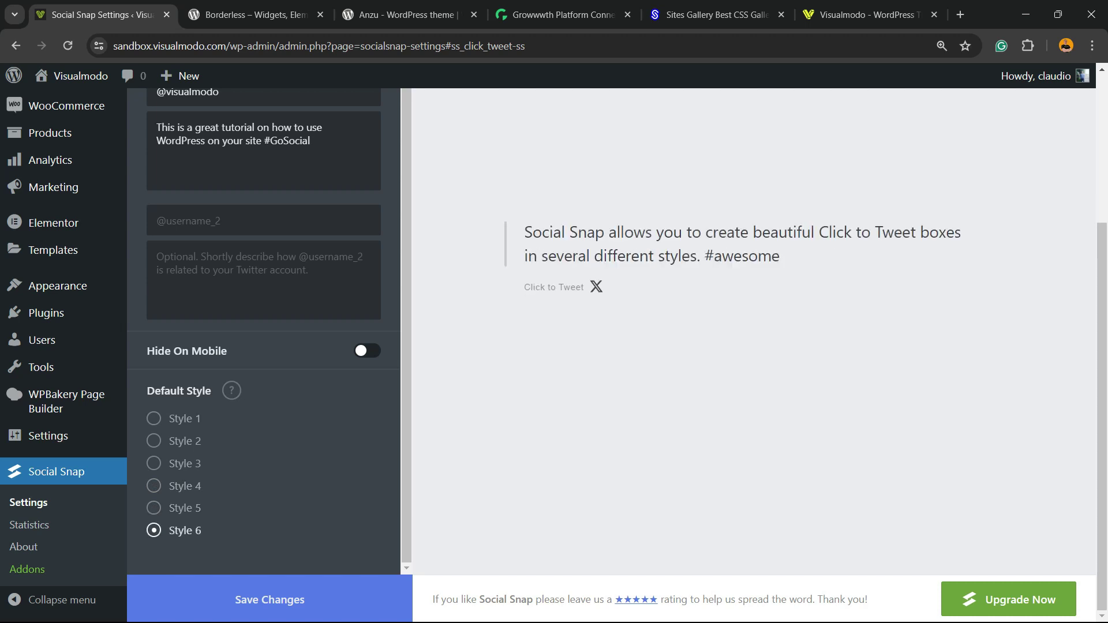
pyautogui.click(153, 418)
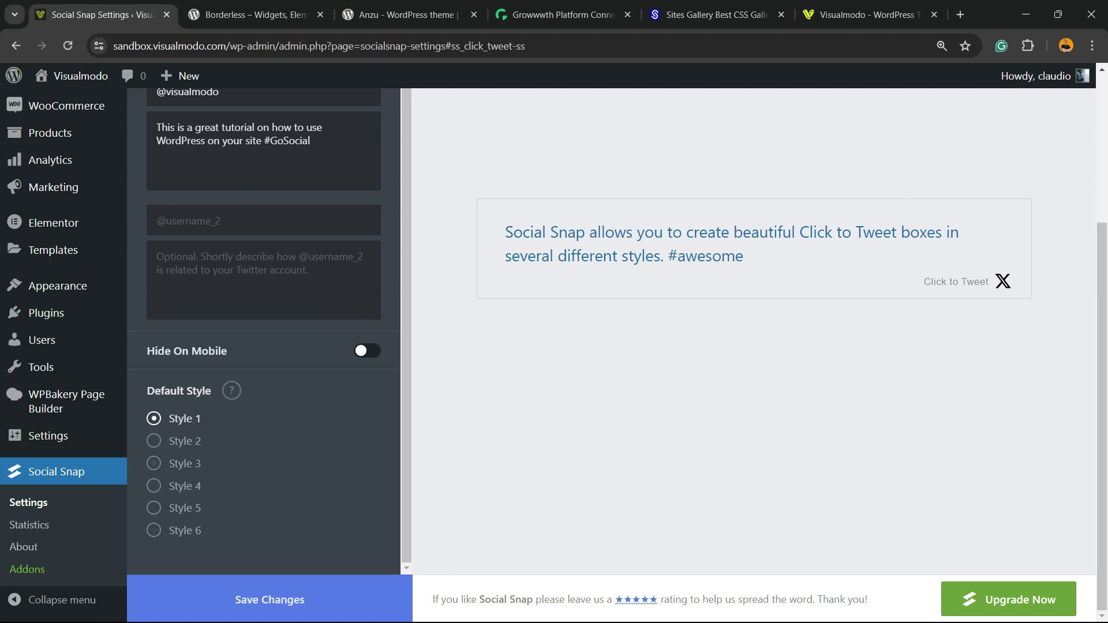
pyautogui.click(270, 599)
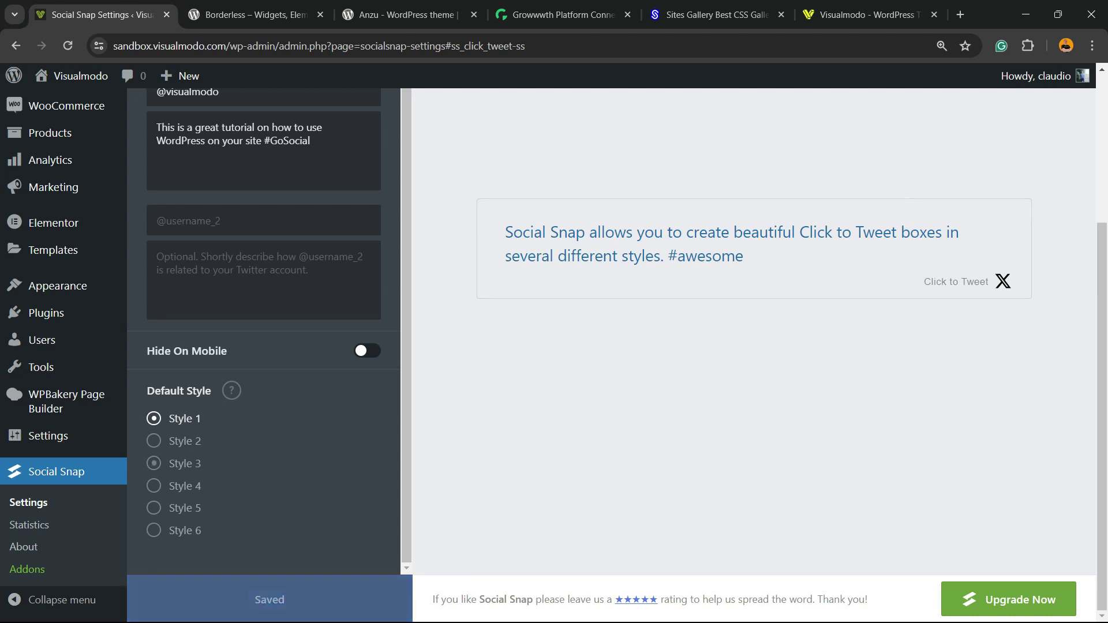
# Open the "Hello world!" post for editing from the list of all posts.
pyautogui.moveTo(41, 202)
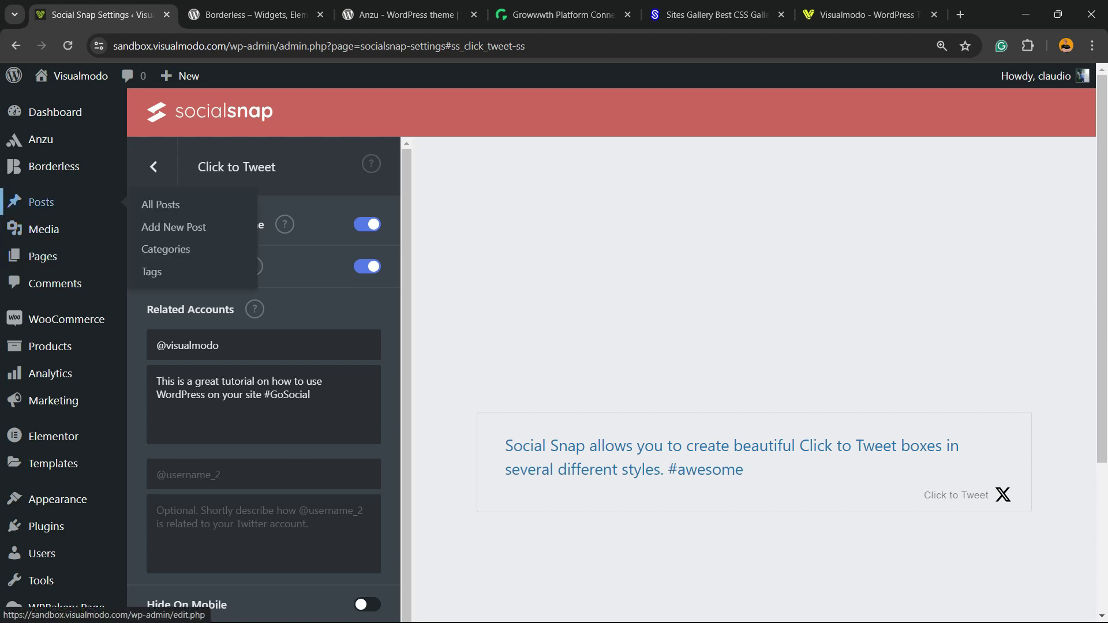
pyautogui.click(160, 204)
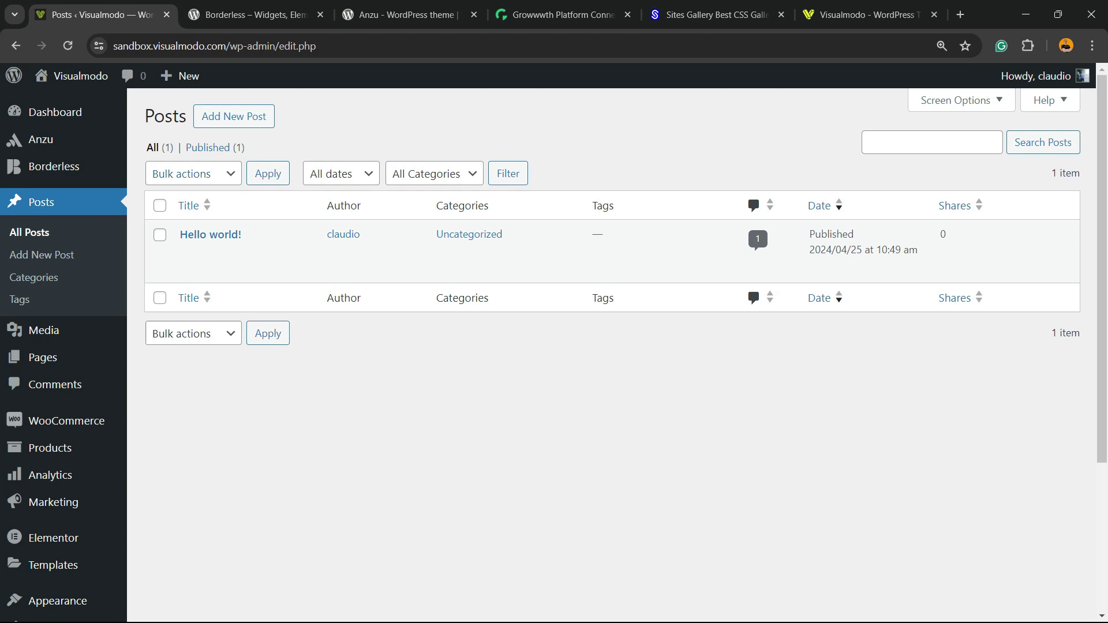
pyautogui.click(210, 234)
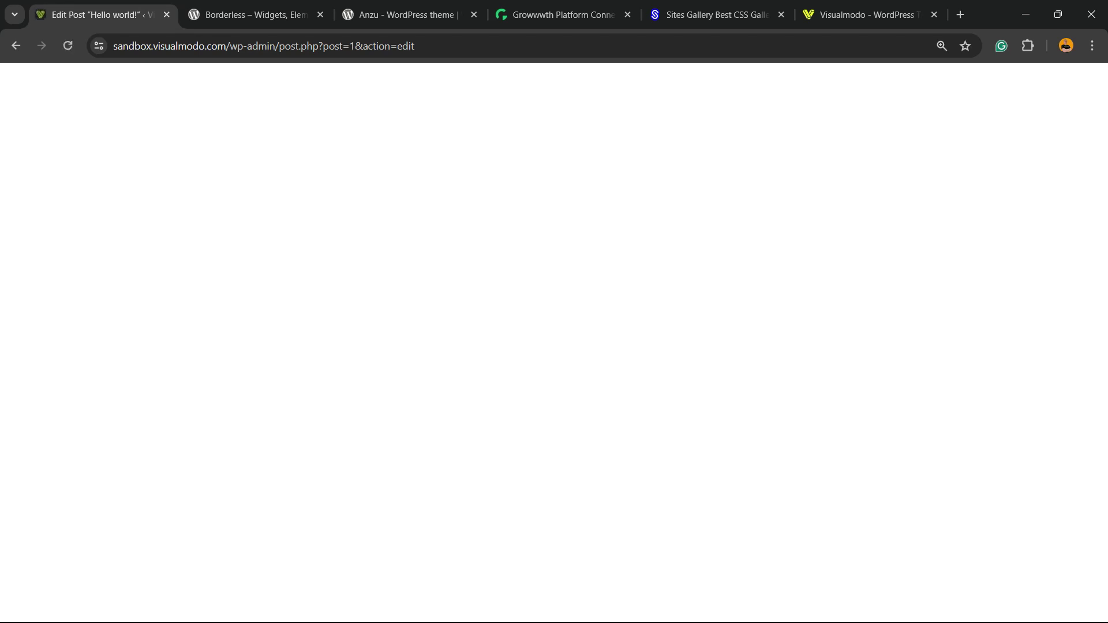
# Copy the welcome sentence and paste it repeatedly into a new paragraph above the image.
pyautogui.scroll(-3, 488, 369)
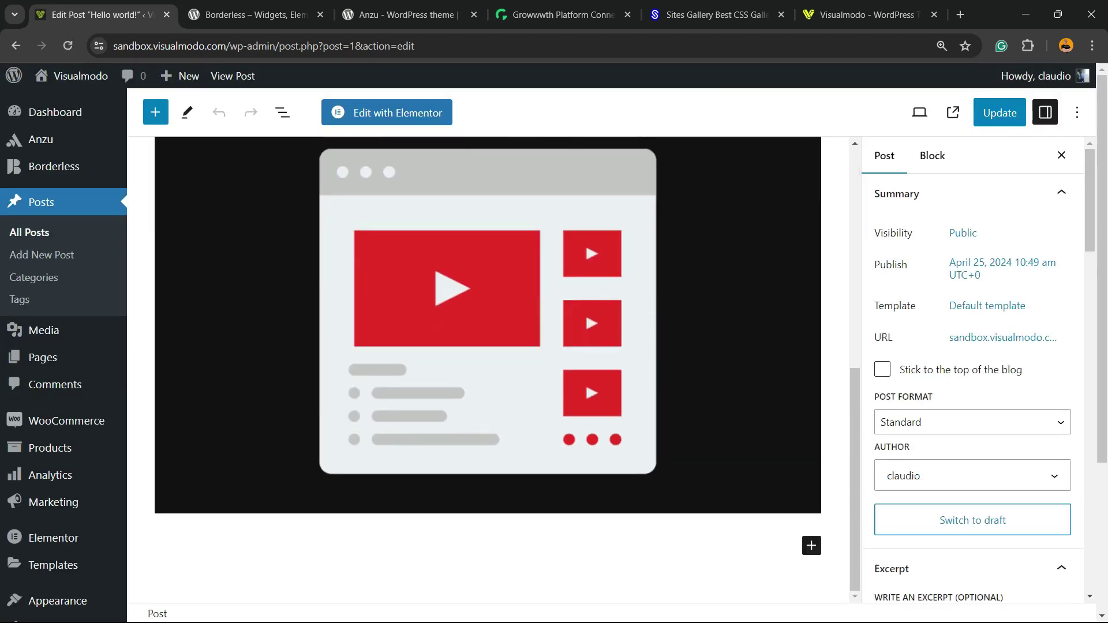
pyautogui.scroll(3, 487, 369)
pyautogui.tripleClick(639, 246)
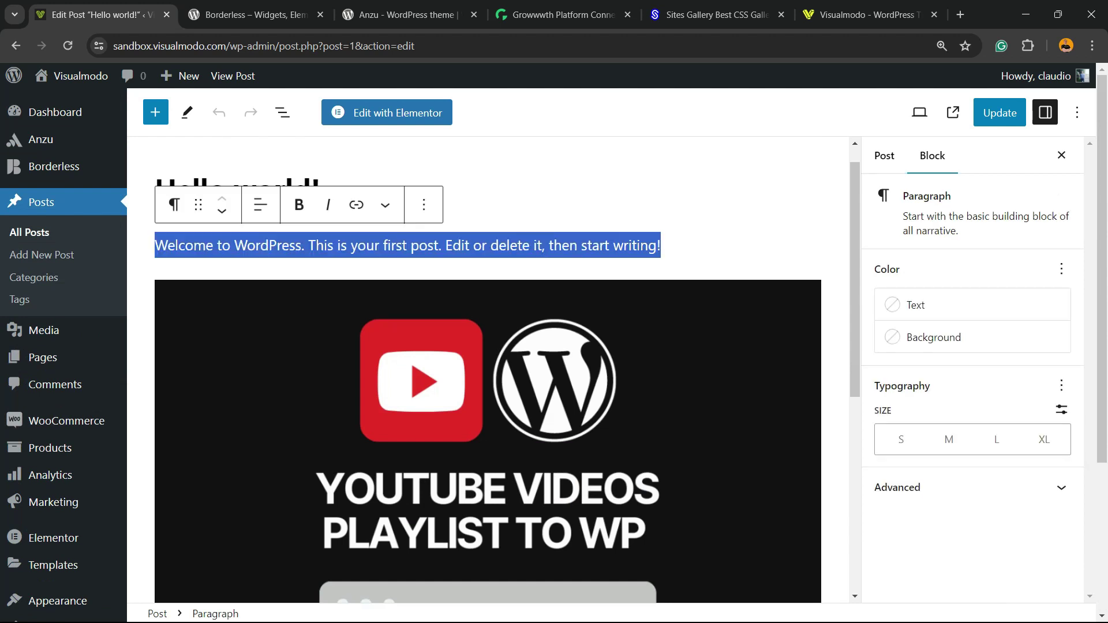
pyautogui.press('Right')
pyautogui.press('Return')
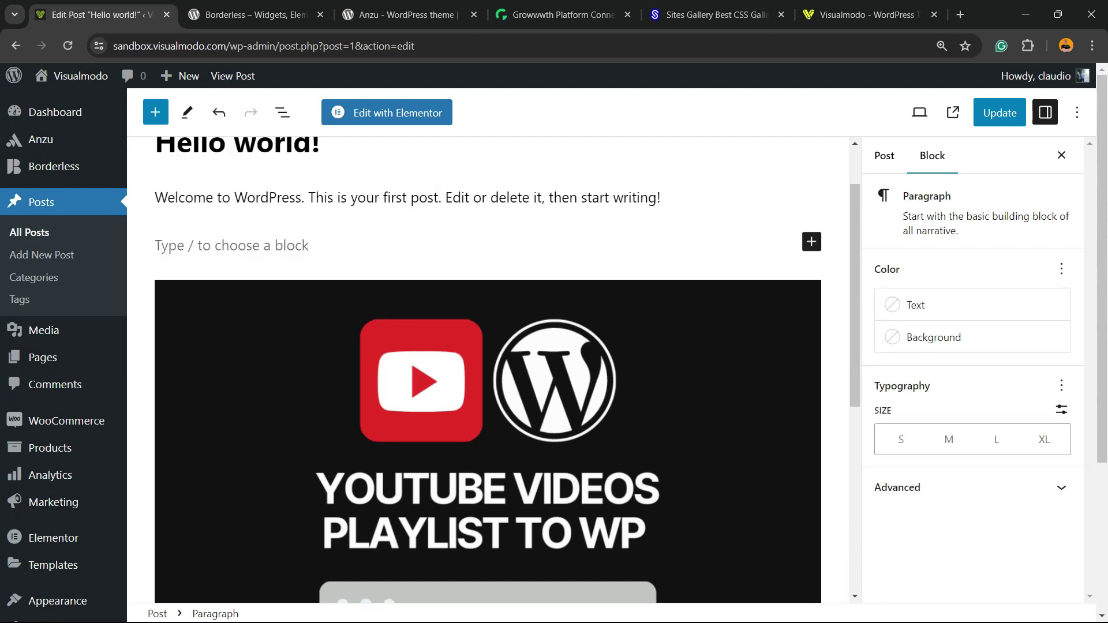
pyautogui.press('BackSpace')
pyautogui.hotkey('ctrl', 'v')
pyautogui.hotkey('ctrl', 'v')
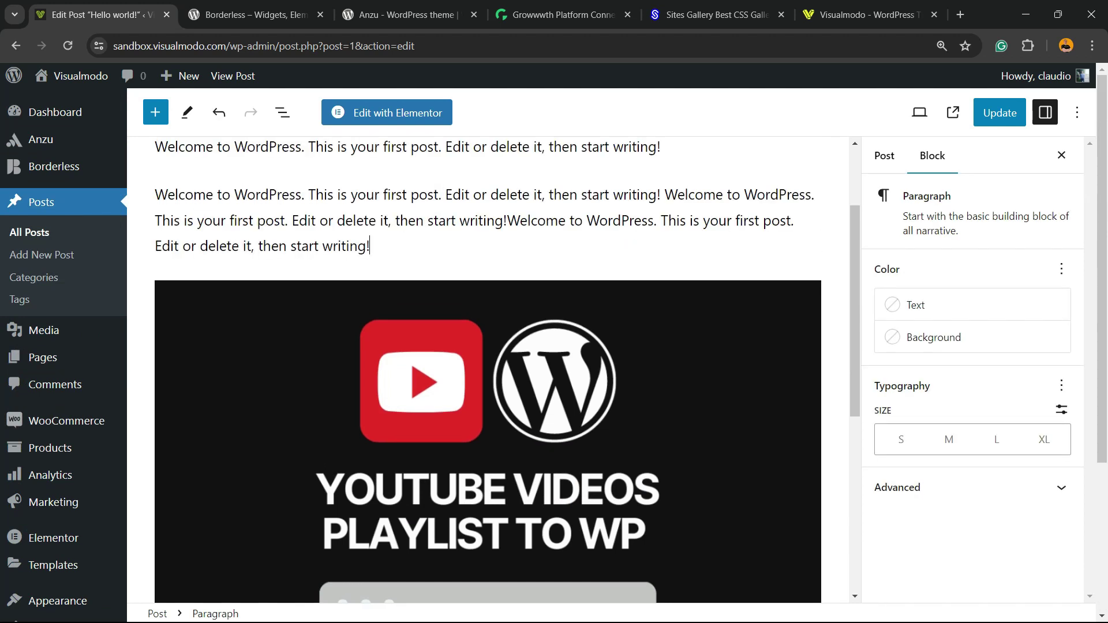
# Add a new paragraph after the first welcome line and paste the welcome sentence into it twice.
pyautogui.click(661, 147)
pyautogui.press('Return')
pyautogui.hotkey('ctrl', 'v')
pyautogui.hotkey('ctrl', 'v')
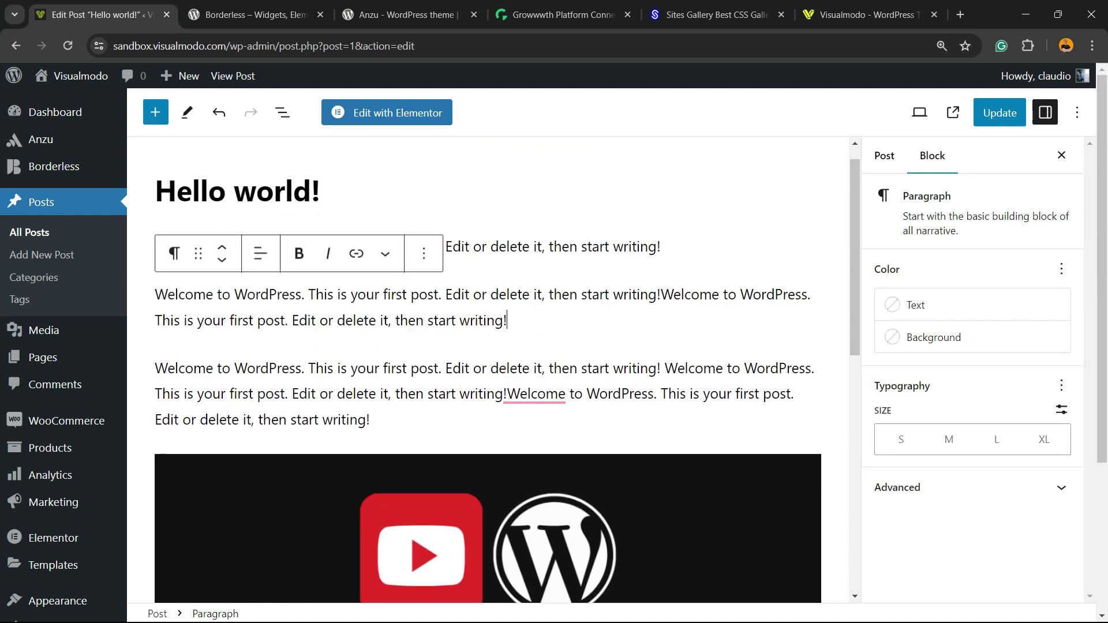
# Insert a [Social Snap] Click to Tweet block below the second paragraph, finding it with the search "social snap".
pyautogui.press('Return')
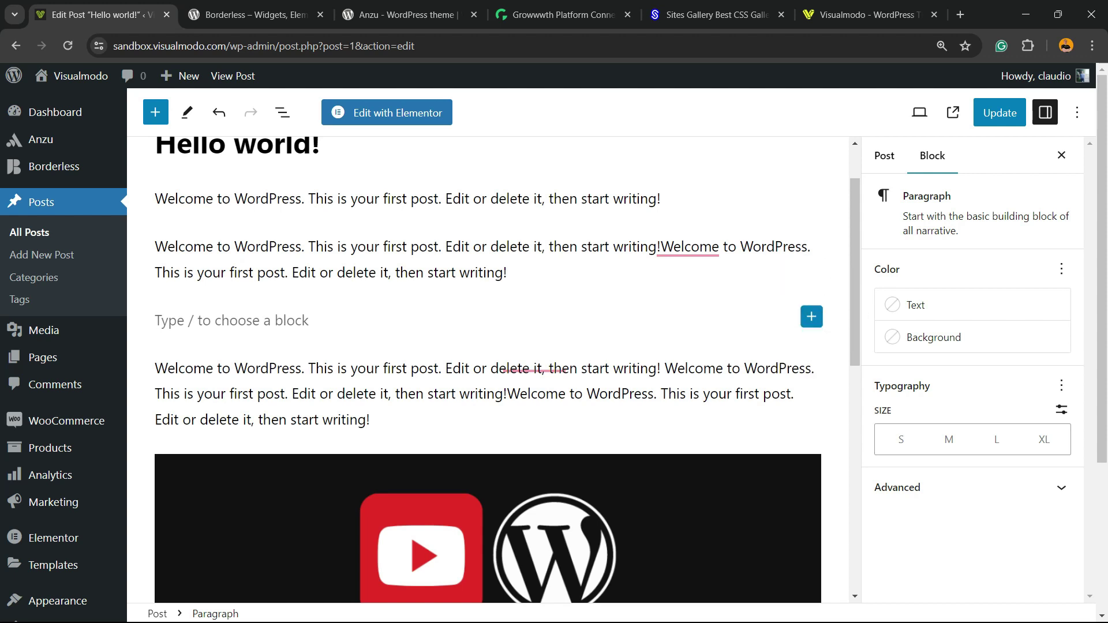
pyautogui.click(811, 316)
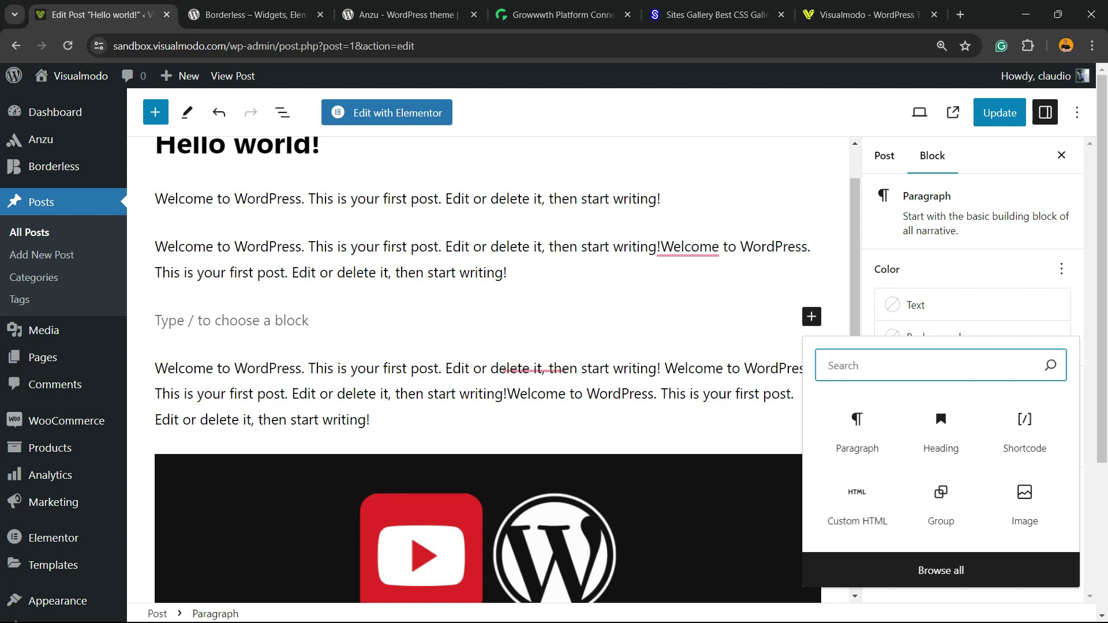
pyautogui.write('social')
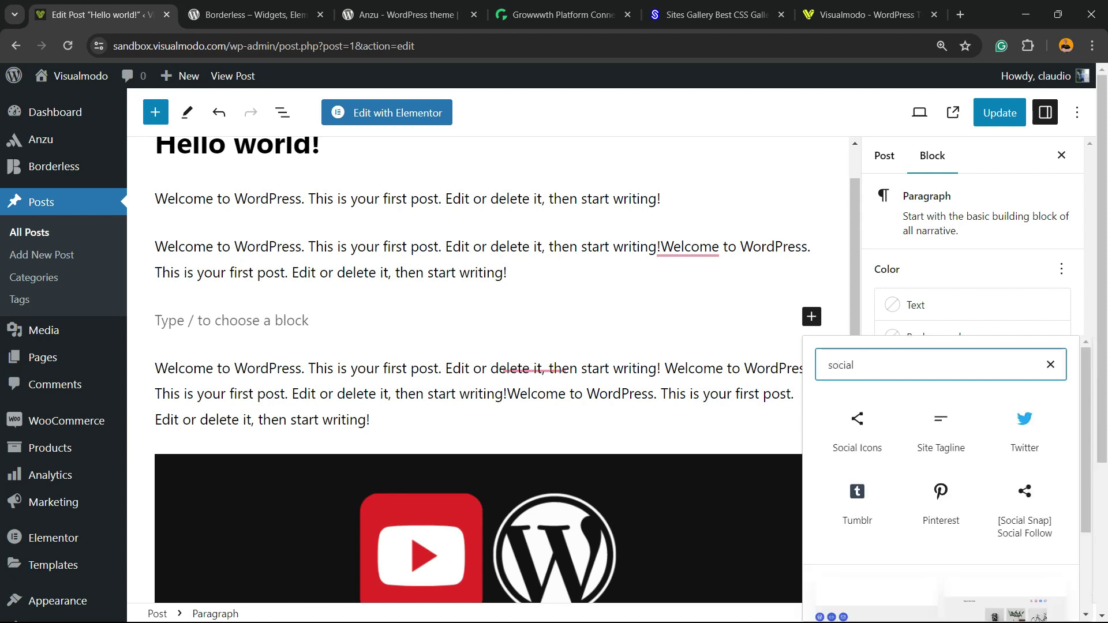
pyautogui.write(' s')
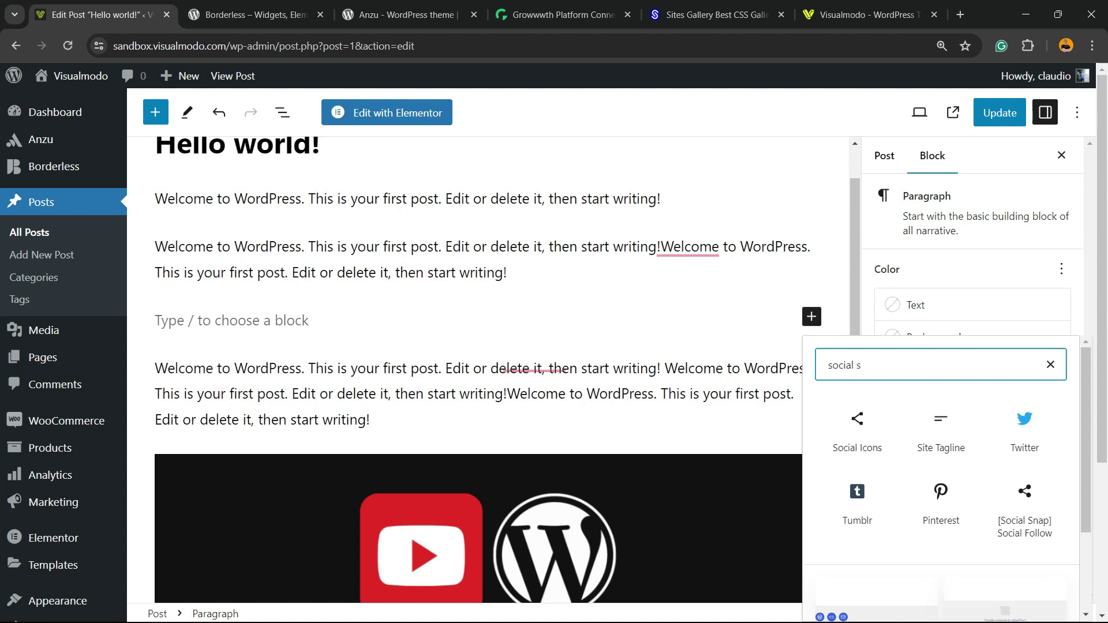
pyautogui.write('nap')
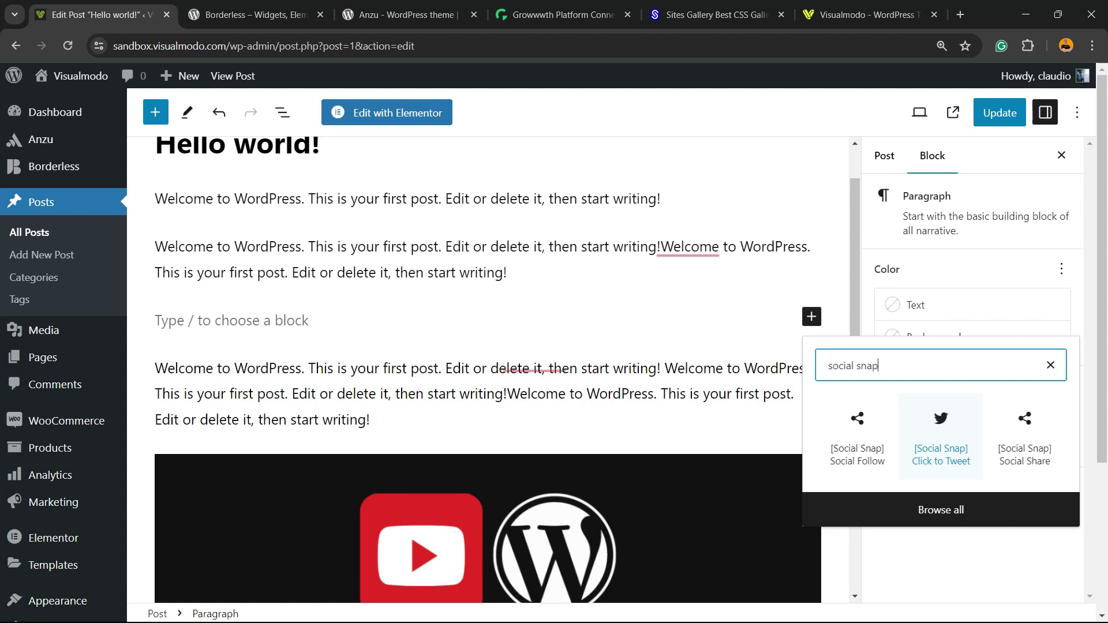
pyautogui.click(940, 439)
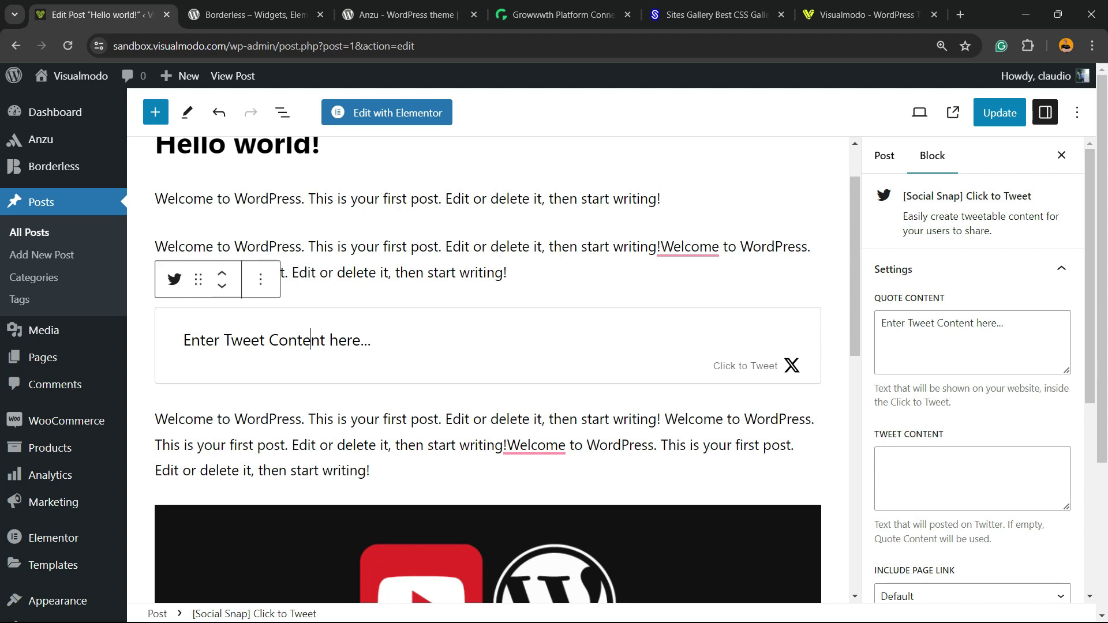
# Insert "Hey, I'm learning WordPress " into the Click to Tweet placeholder before "here...", removing the stray letters "nt".
pyautogui.write('Hey, ')
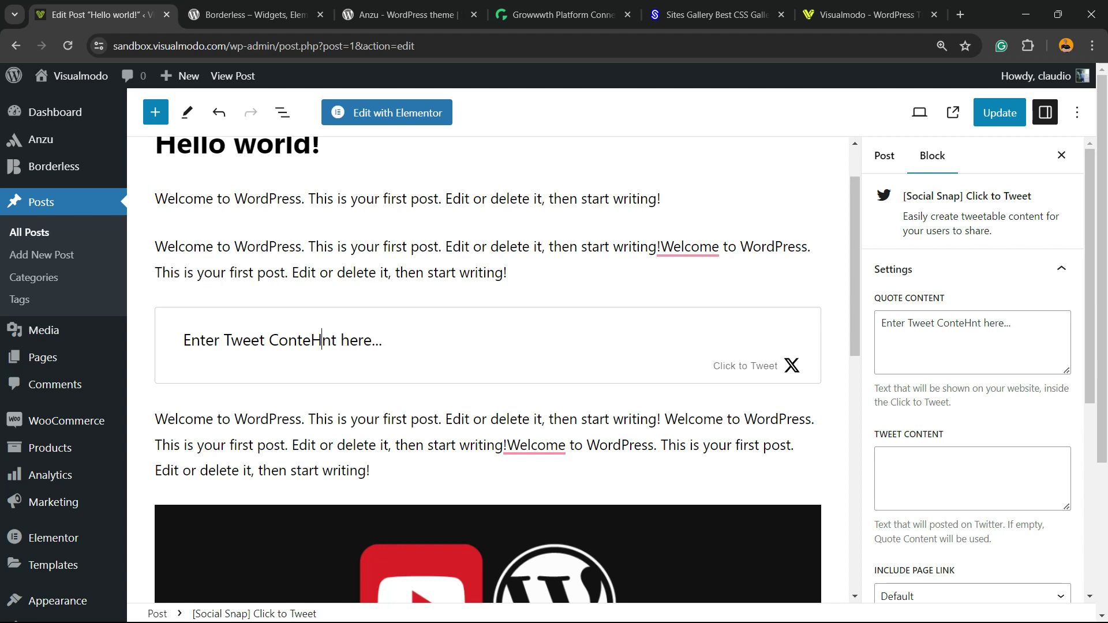
pyautogui.write('I')
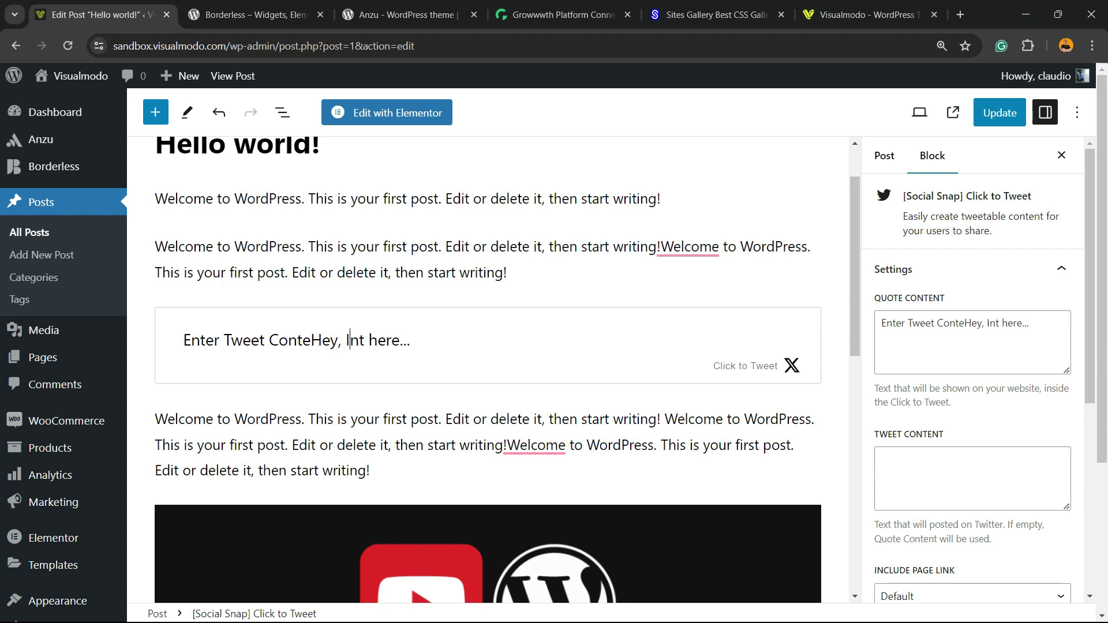
pyautogui.write("'m learnin")
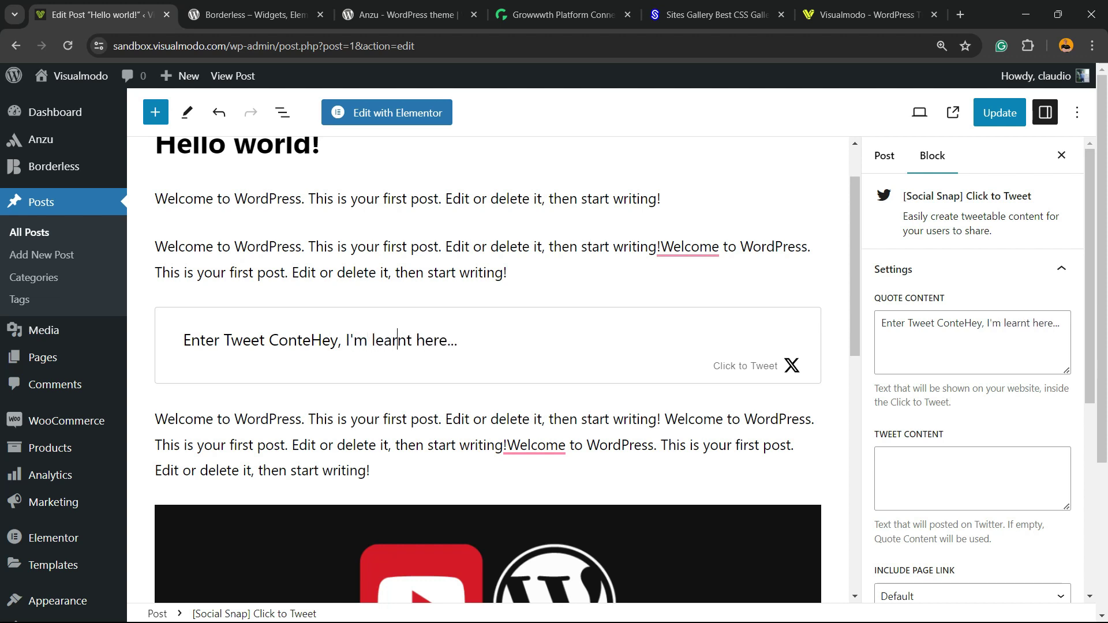
pyautogui.write('g WordPre')
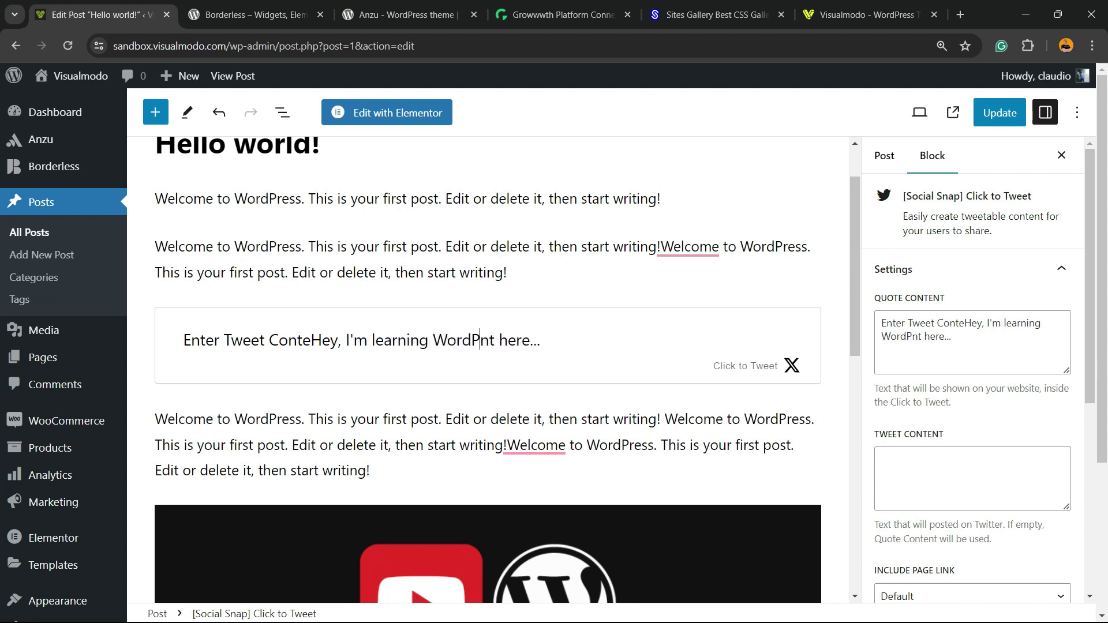
pyautogui.write('ss')
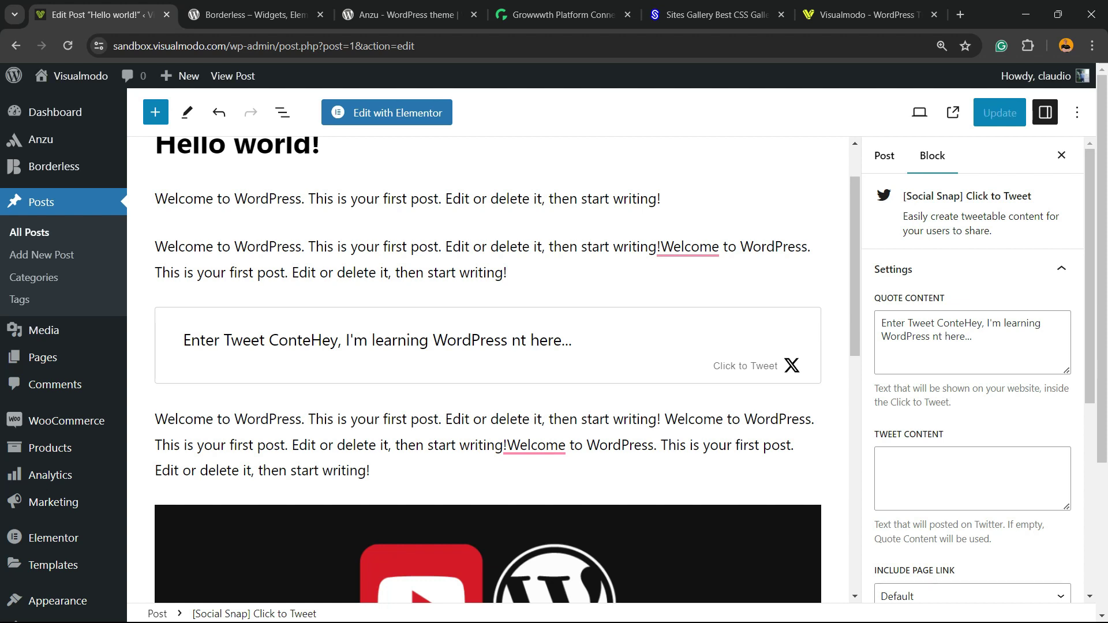
pyautogui.press('Delete')
pyautogui.press('Delete')
pyautogui.press('Delete')
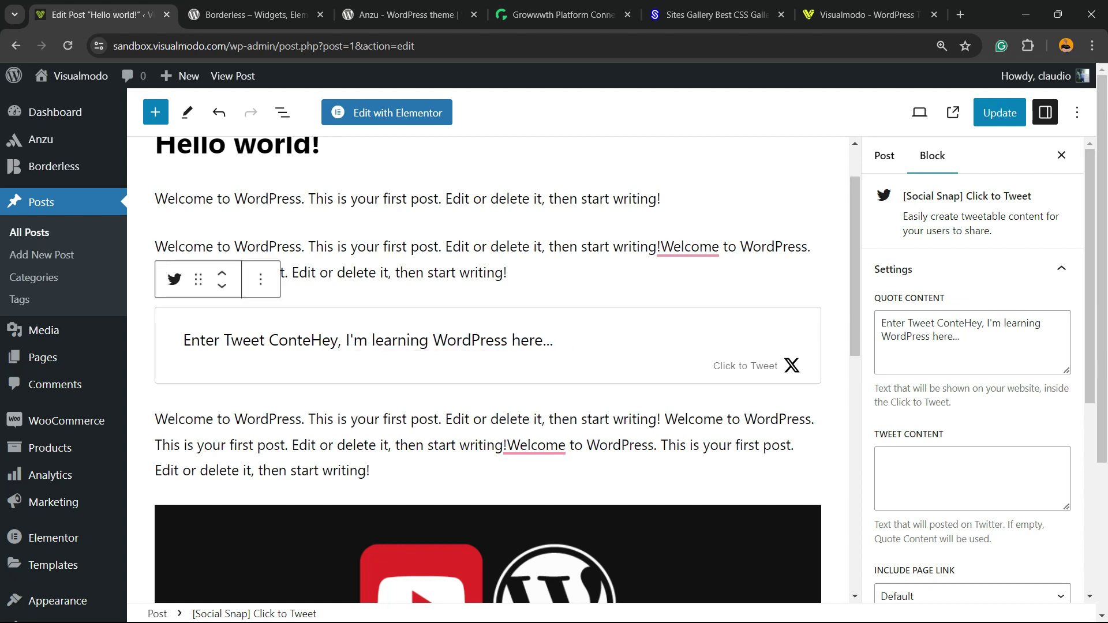
# Delete the leftover placeholder text "Enter Tweet Conte" from the start of the Click to Tweet quote.
pyautogui.hotkey('shift', 'Left')
pyautogui.hotkey('shift', 'Left')
pyautogui.hotkey('shift', 'Left')
pyautogui.hotkey('shift', 'Left')
pyautogui.hotkey('shift', 'Left')
pyautogui.hotkey('shift', 'Left')
pyautogui.hotkey('shift', 'Left')
pyautogui.hotkey('shift', 'Left')
pyautogui.hotkey('shift', 'Left')
pyautogui.hotkey('shift', 'Left')
pyautogui.hotkey('shift', 'Left')
pyautogui.hotkey('shift', 'Left')
pyautogui.hotkey('shift', 'Left')
pyautogui.hotkey('shift', 'Left')
pyautogui.hotkey('shift', 'Left')
pyautogui.hotkey('shift', 'Left')
pyautogui.hotkey('shift', 'Left')
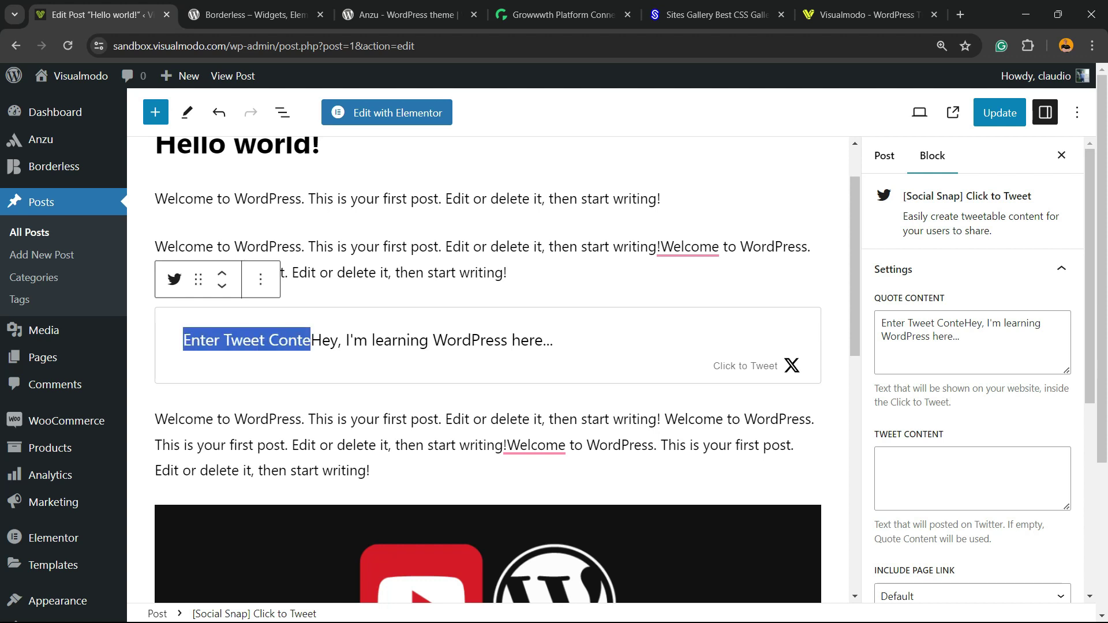
pyautogui.press('BackSpace')
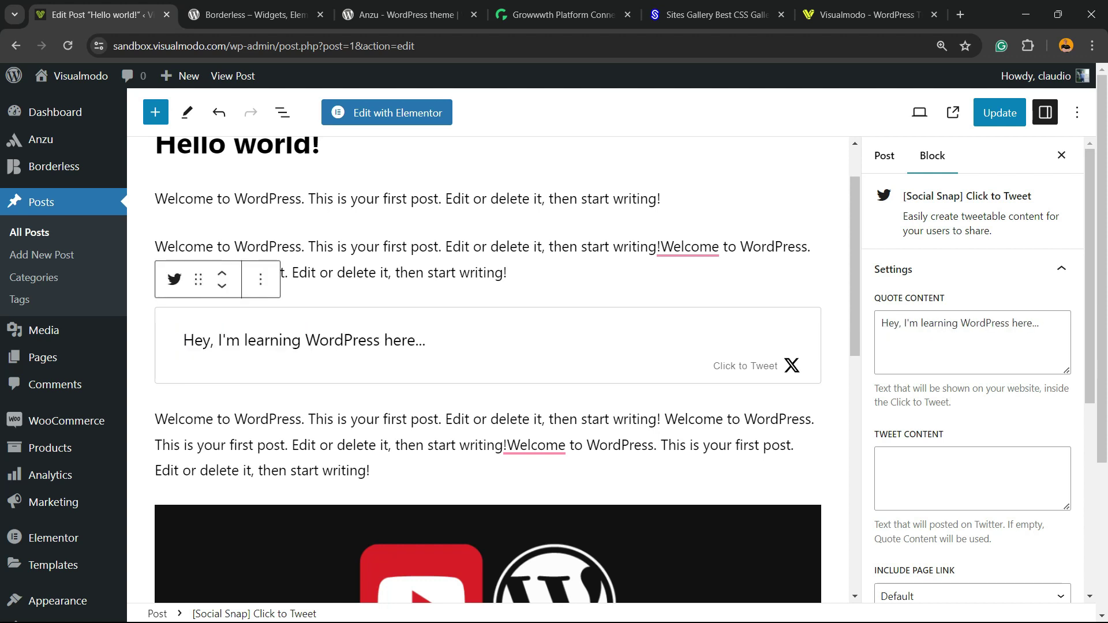
pyautogui.tripleClick(333, 339)
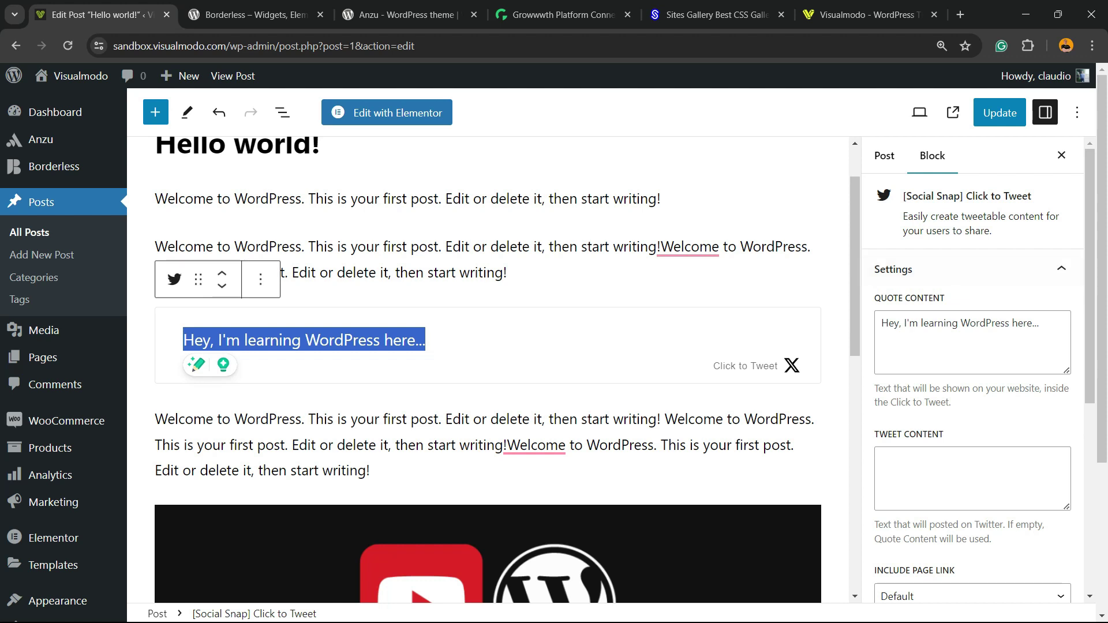
pyautogui.tripleClick(960, 323)
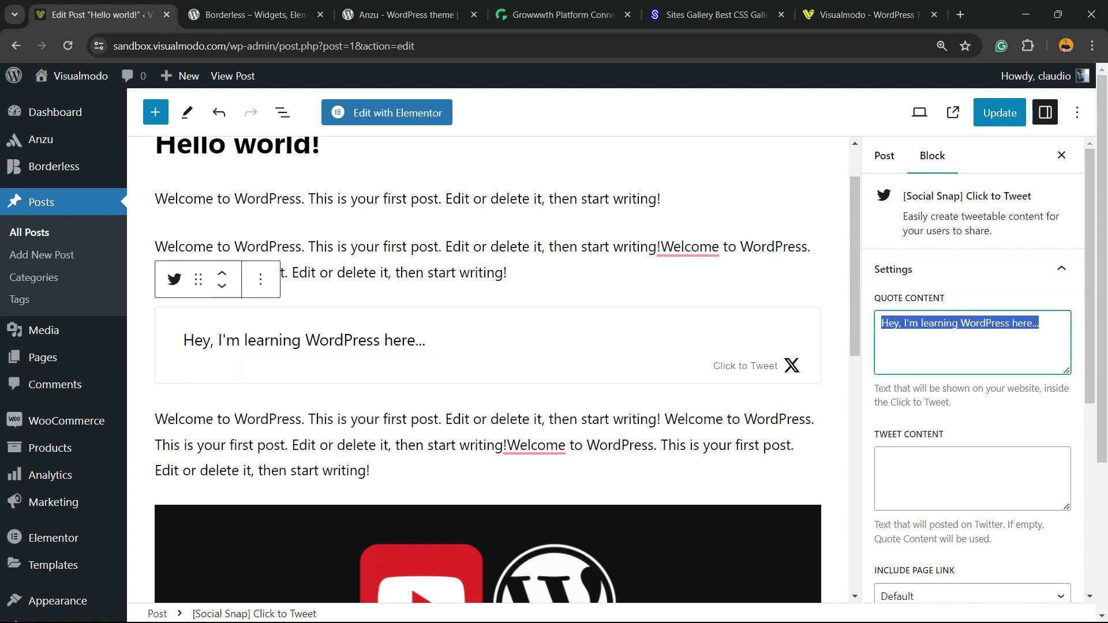
pyautogui.click(940, 323)
pyautogui.doubleClick(941, 323)
# Enter "#WordPress" as the tweet content and append a copy of the hashtag to the end of the quote content.
pyautogui.click(972, 478)
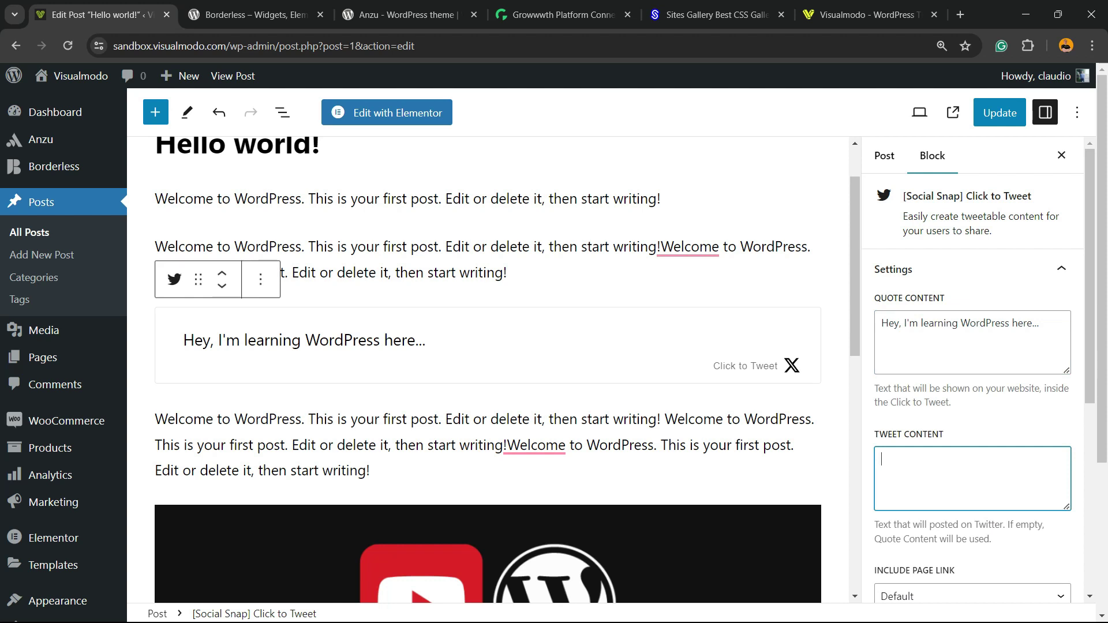
pyautogui.scroll(-3, 979, 375)
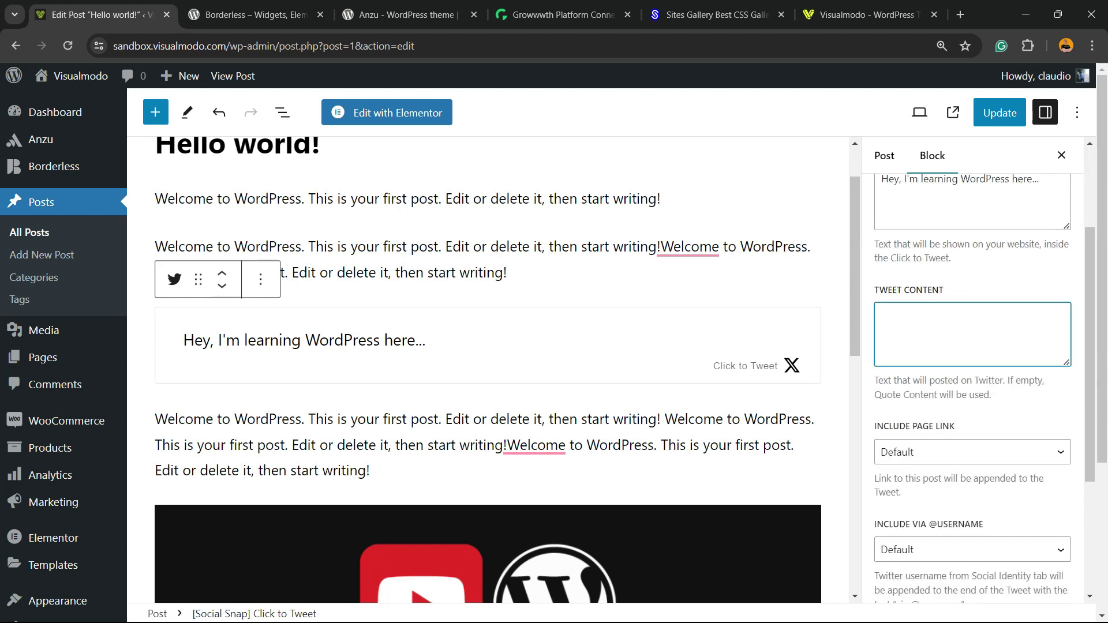
pyautogui.write('#WordPress')
pyautogui.hotkey('ctrl', 'shift', 'Left')
pyautogui.hotkey('ctrl', 'shift', 'Left')
pyautogui.hotkey('ctrl', 'c')
pyautogui.scroll(3, 979, 375)
pyautogui.click(1089, 276)
pyautogui.click(1039, 324)
pyautogui.hotkey('ctrl', 'v')
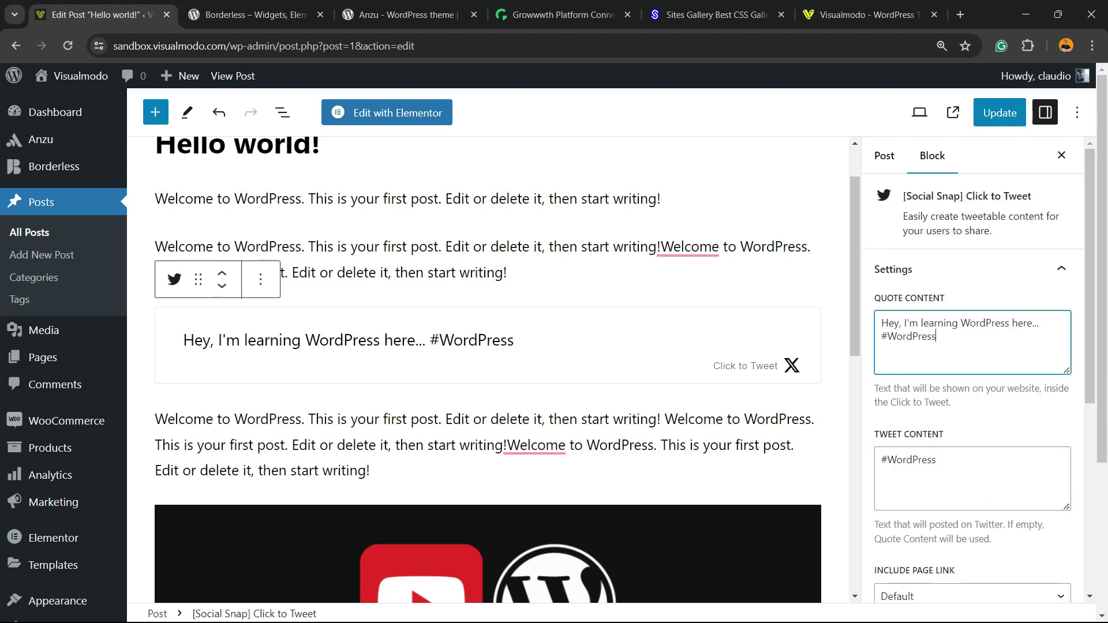
pyautogui.scroll(-3, 972, 375)
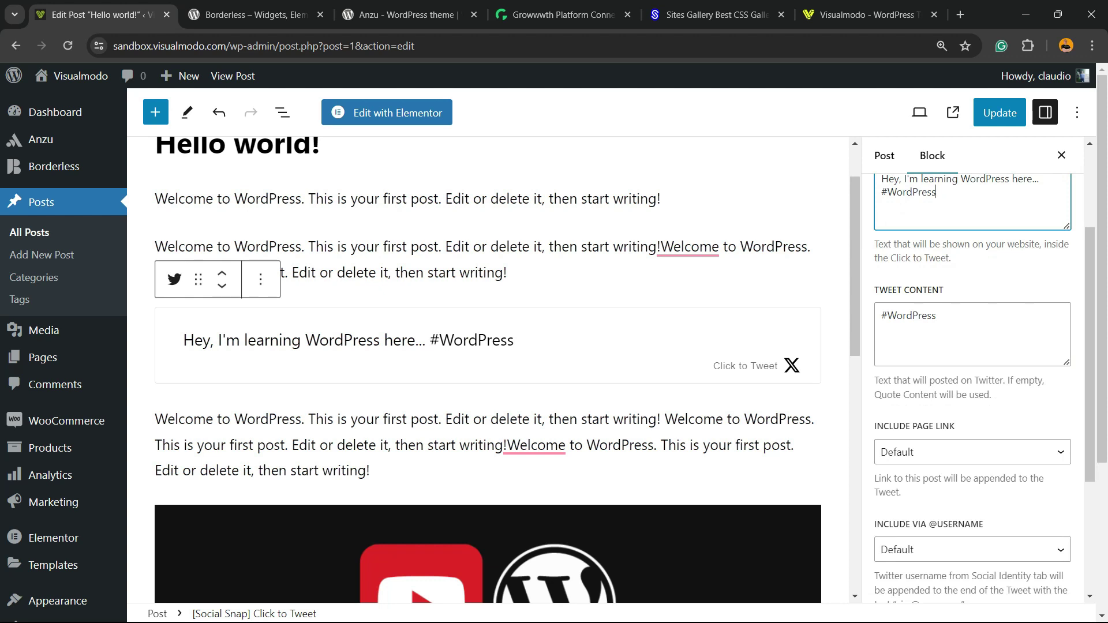
pyautogui.click(972, 451)
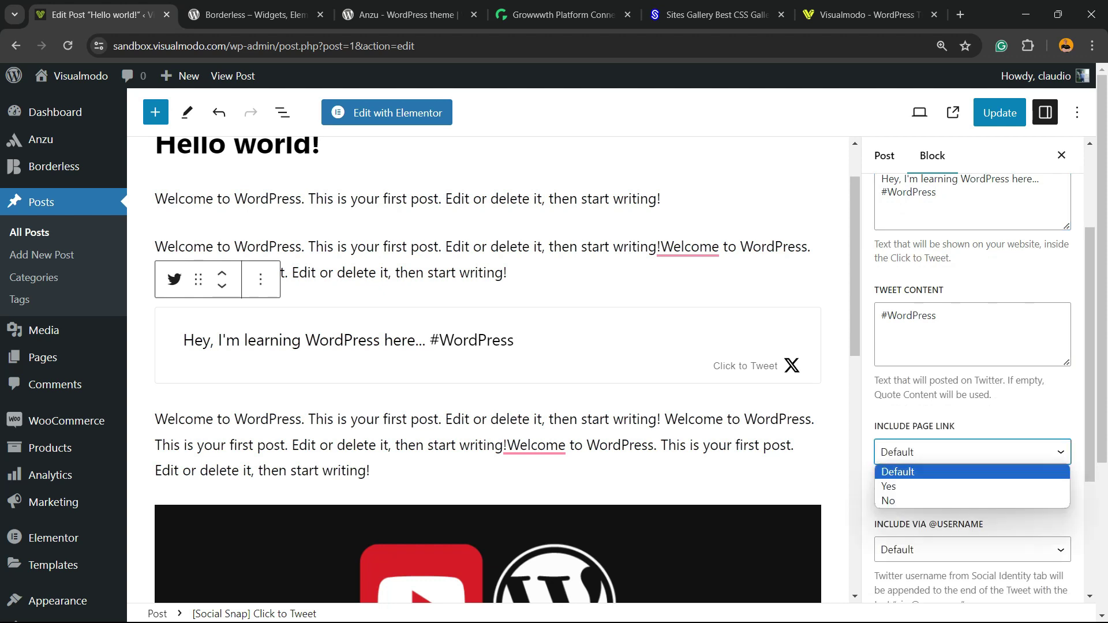
pyautogui.click(972, 471)
pyautogui.scroll(-3, 972, 375)
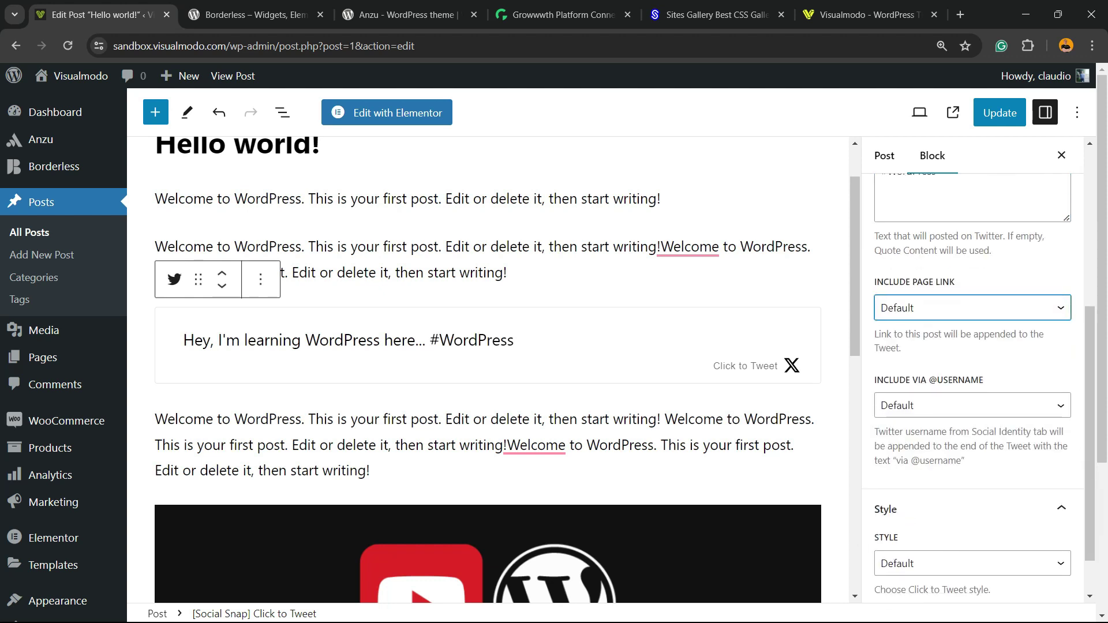
pyautogui.click(972, 405)
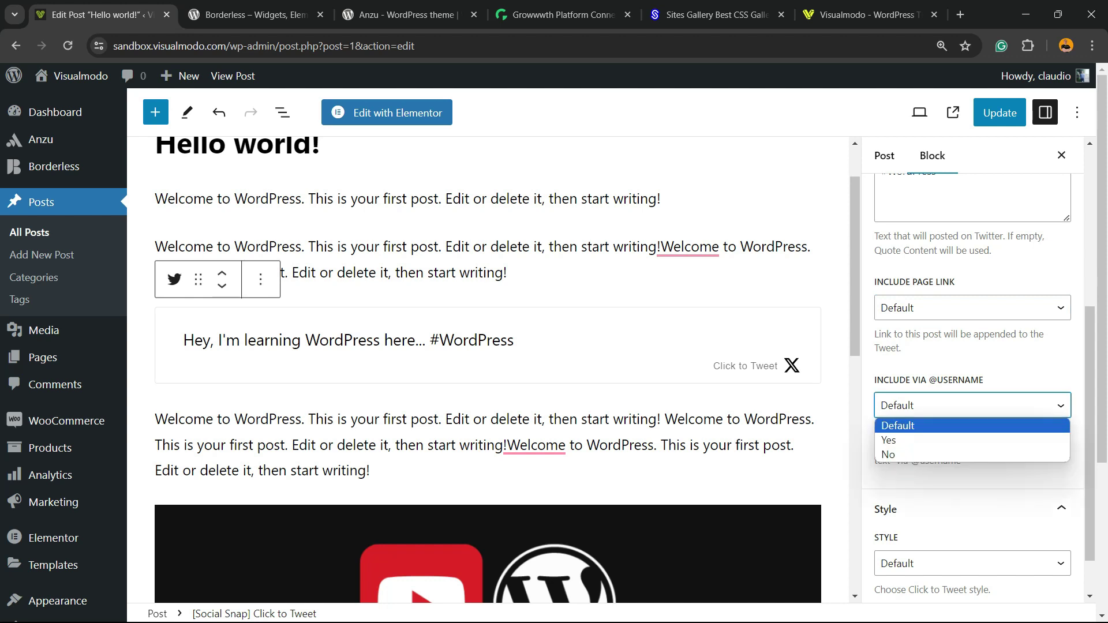
pyautogui.click(888, 440)
pyautogui.scroll(-3, 972, 375)
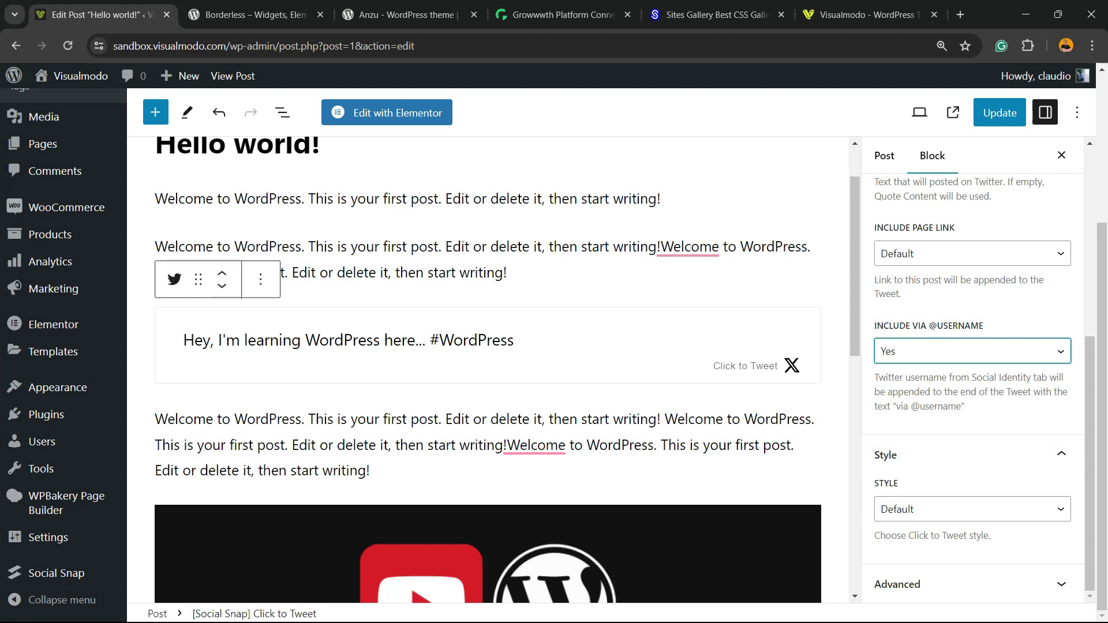
pyautogui.click(972, 509)
pyautogui.press('Escape')
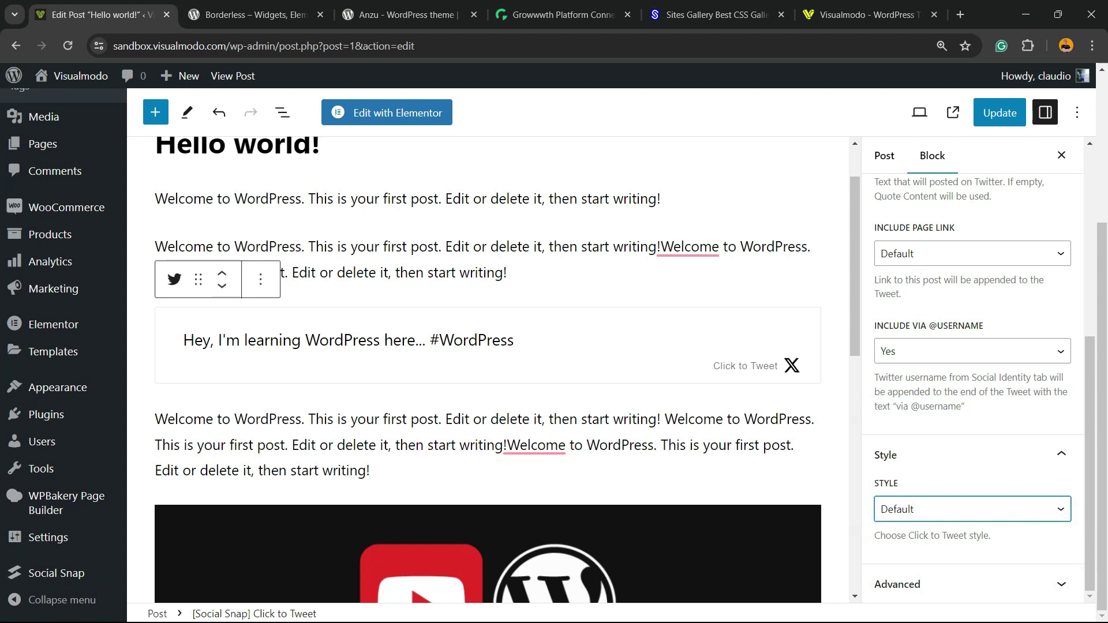
# Clear the tweet content of the Click to Tweet block and update the post.
pyautogui.scroll(5, 972, 375)
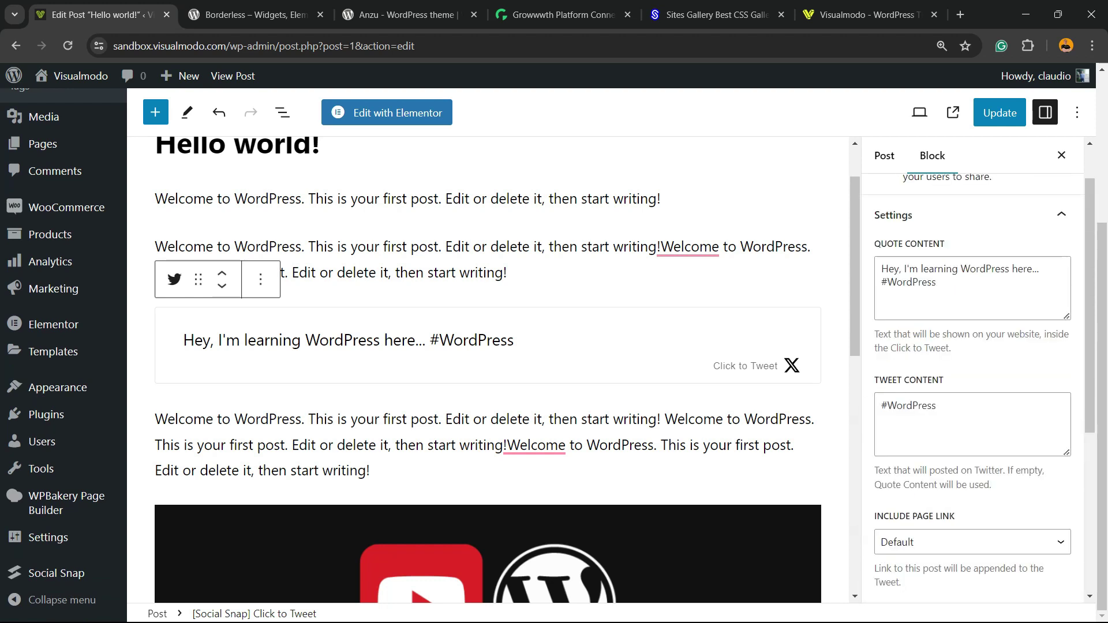
pyautogui.click(936, 405)
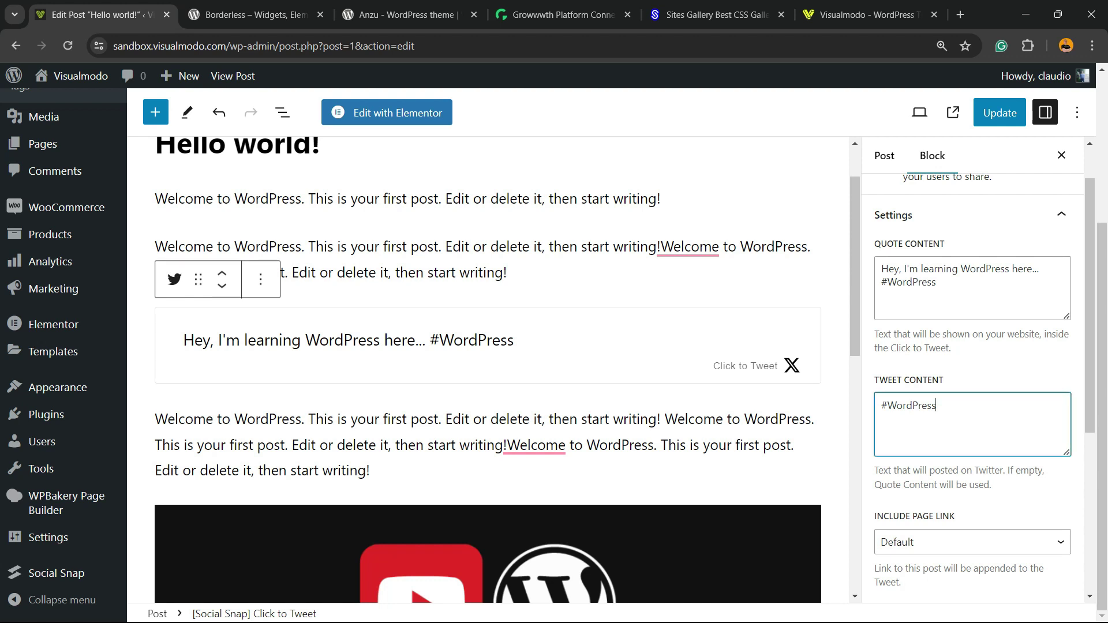
pyautogui.hotkey('ctrl', 'shift', 'Left')
pyautogui.hotkey('ctrl', 'shift', 'Left')
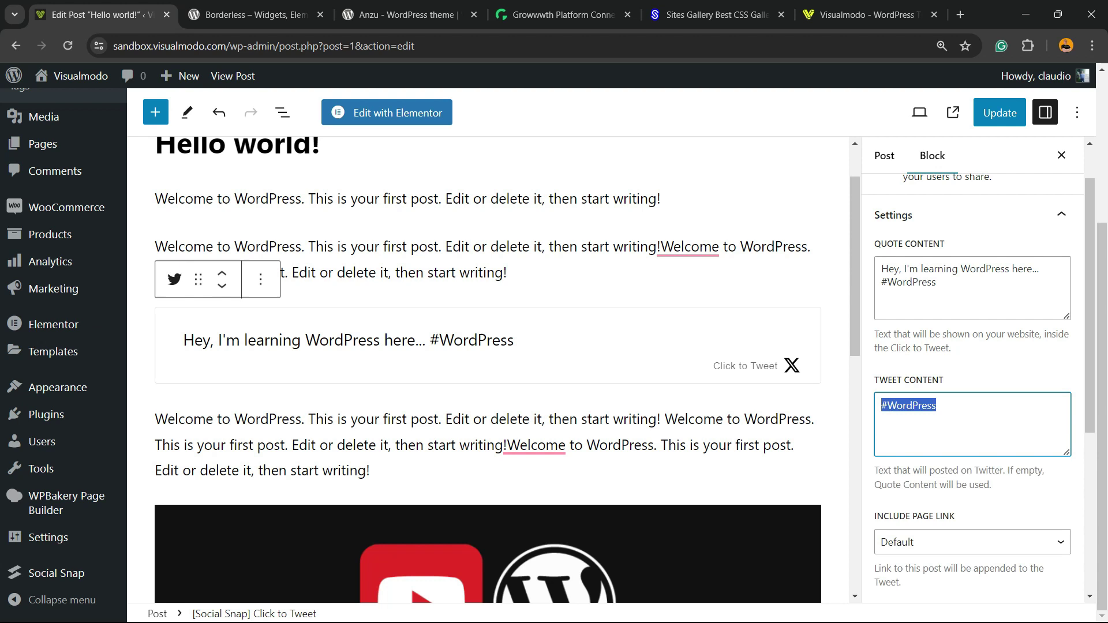
pyautogui.press('BackSpace')
pyautogui.hotkey('shift', 'Tab')
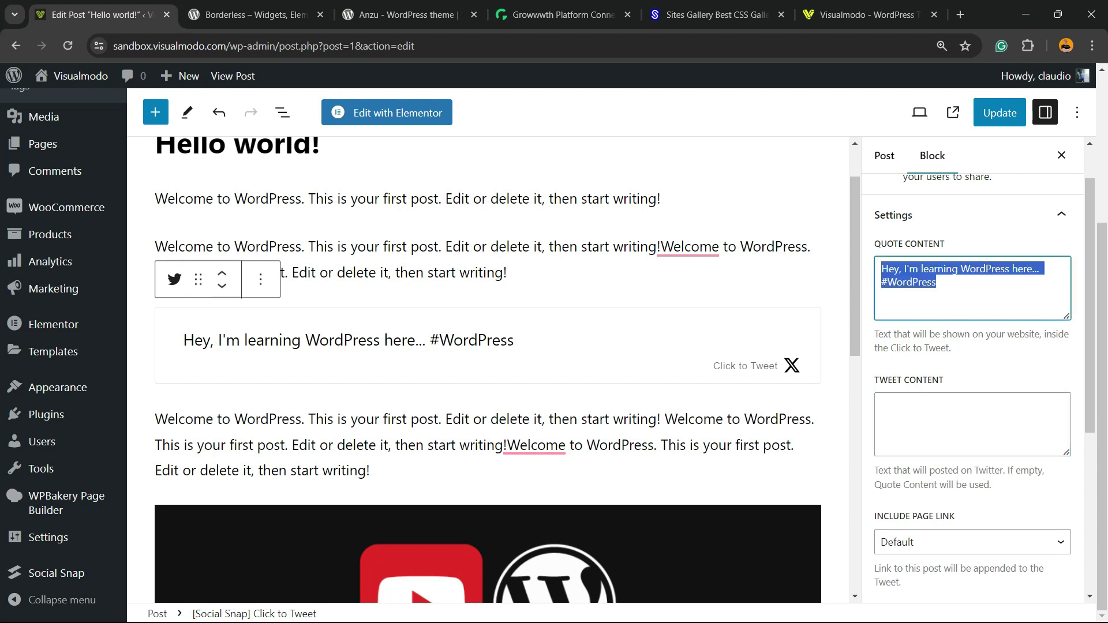
pyautogui.hotkey('ctrl', 's')
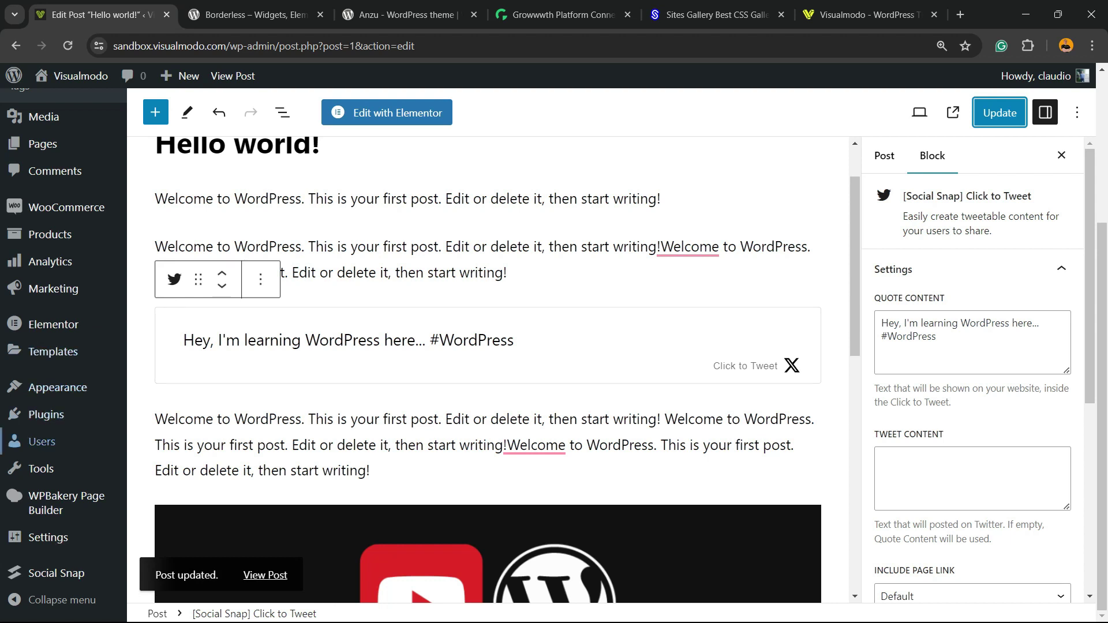
# Open the Social Snap settings in a new tab and check the X (Twitter) username under Social Identity.
pyautogui.moveTo(57, 573)
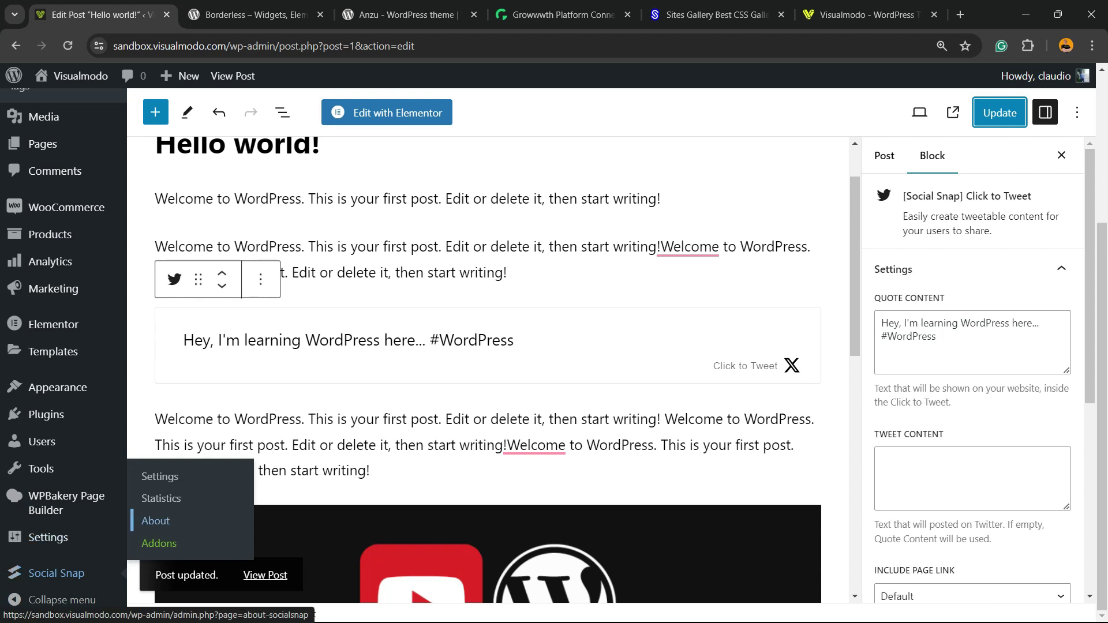
pyautogui.rightClick(166, 476)
pyautogui.click(220, 337)
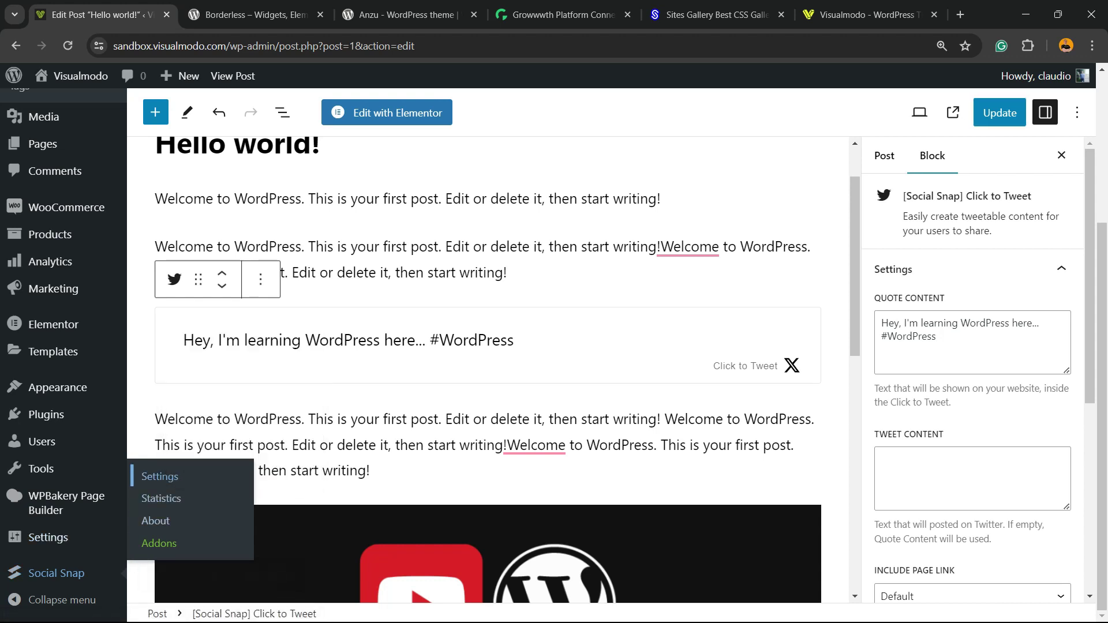
pyautogui.click(219, 15)
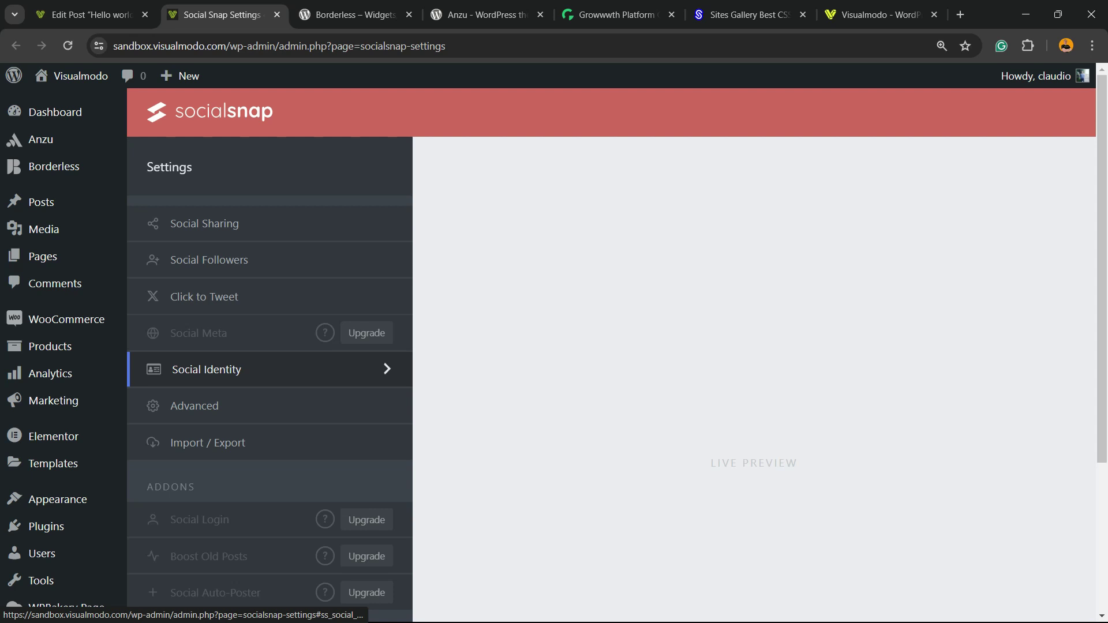
pyautogui.click(259, 369)
pyautogui.click(259, 224)
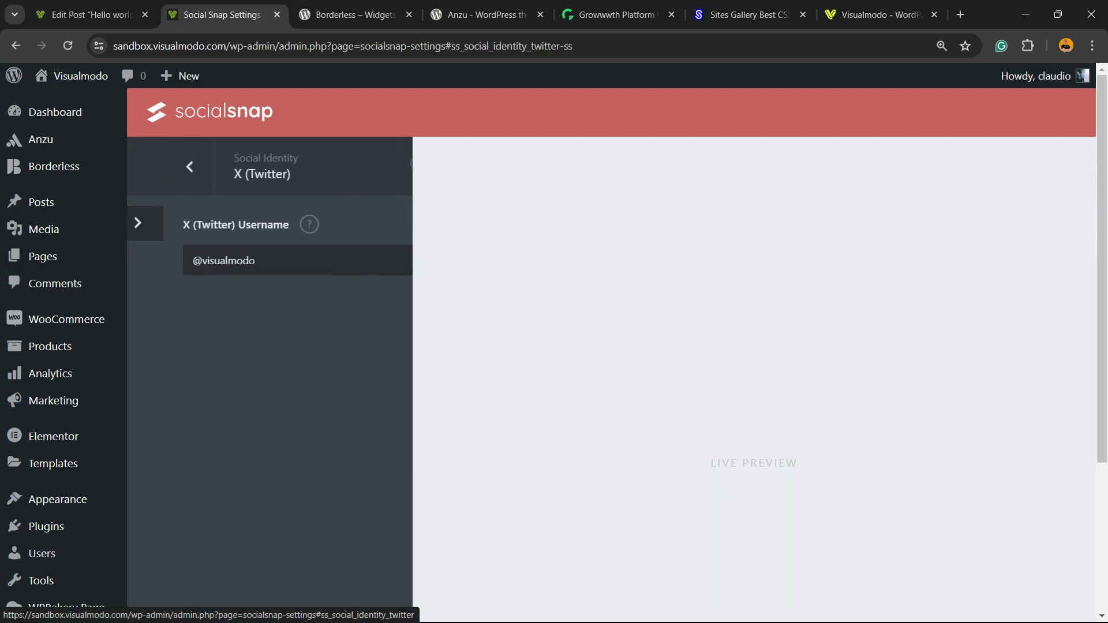
pyautogui.doubleClick(193, 261)
pyautogui.moveTo(220, 261); pyautogui.dragTo(156, 260)
pyautogui.moveTo(273, 224)
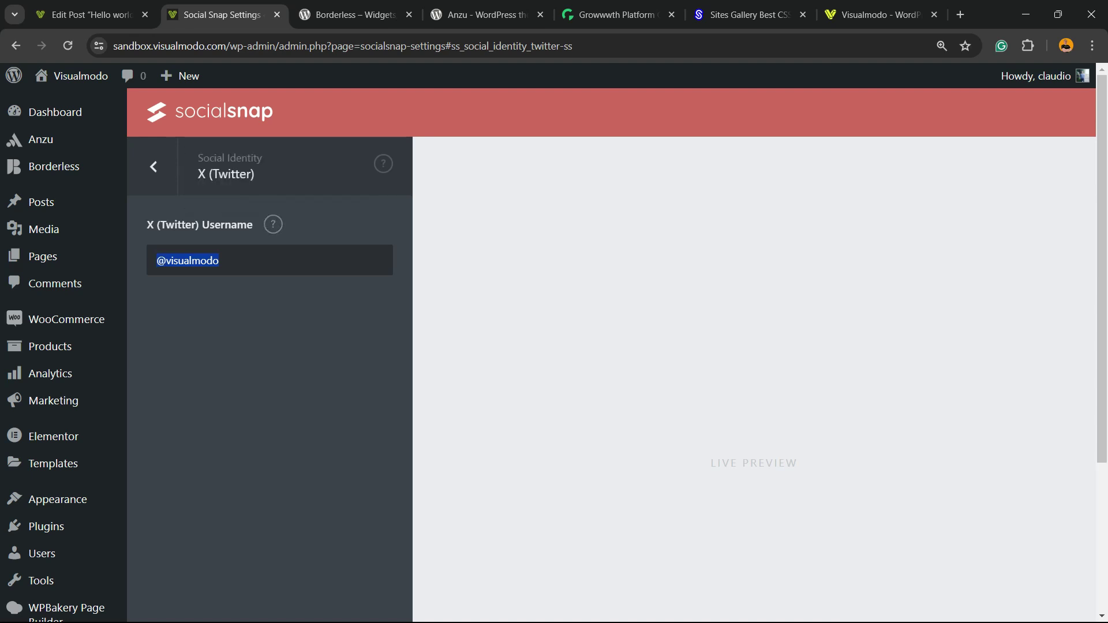
pyautogui.press('End')
pyautogui.hotkey('ctrl', 'shift', 'Left')
# Return to the "Hello world!" post editor and update the post again.
pyautogui.click(92, 15)
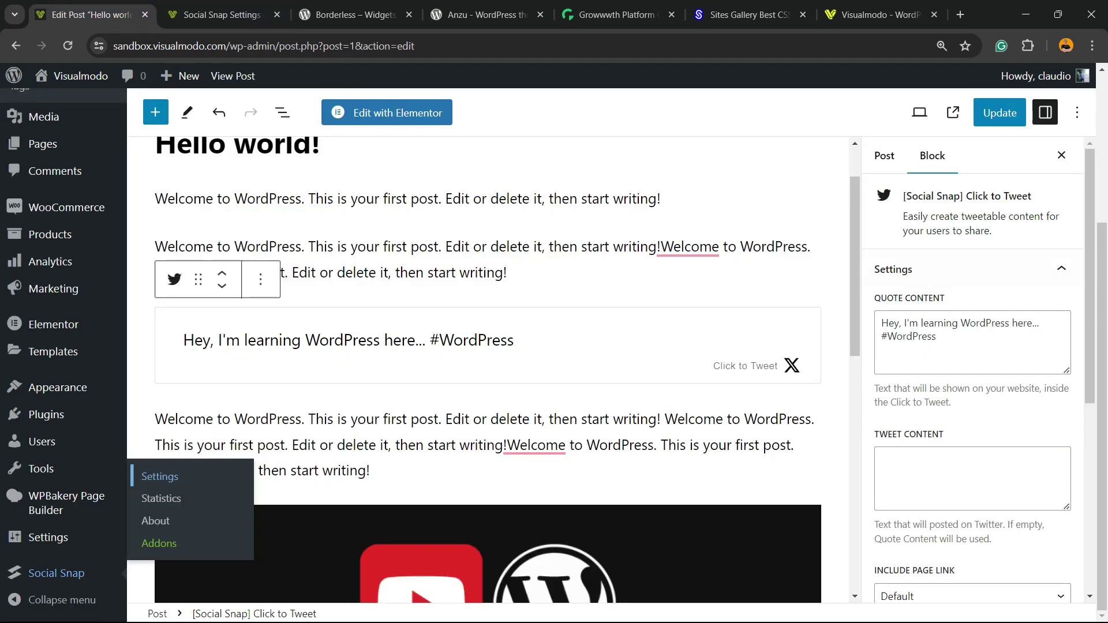
pyautogui.click(999, 113)
pyautogui.scroll(-2, 488, 369)
pyautogui.scroll(-2, 972, 387)
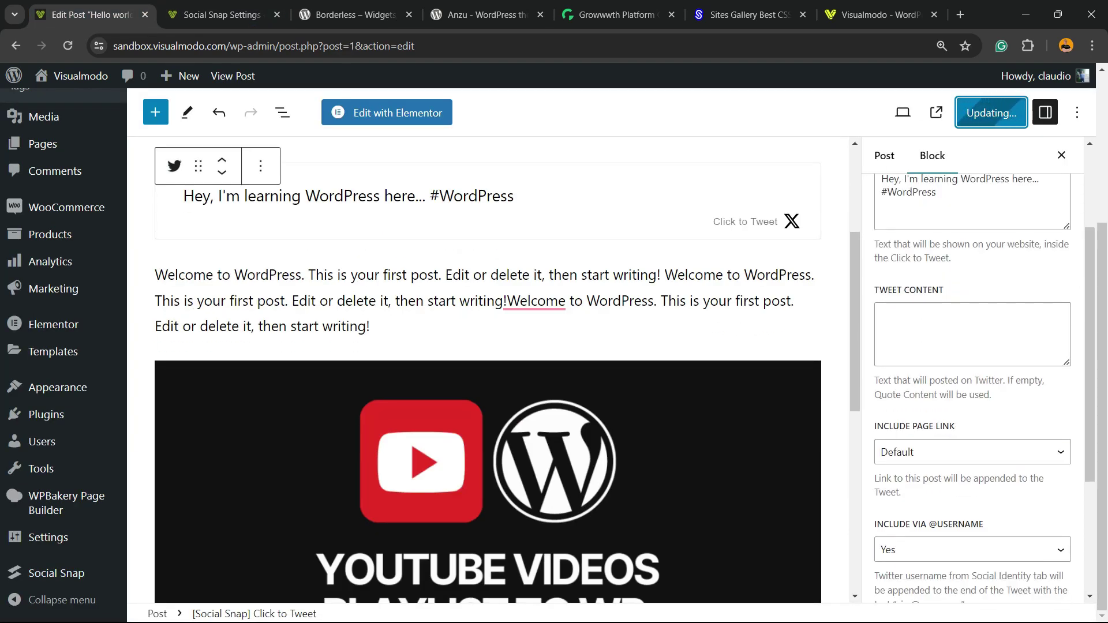
pyautogui.scroll(5, 487, 369)
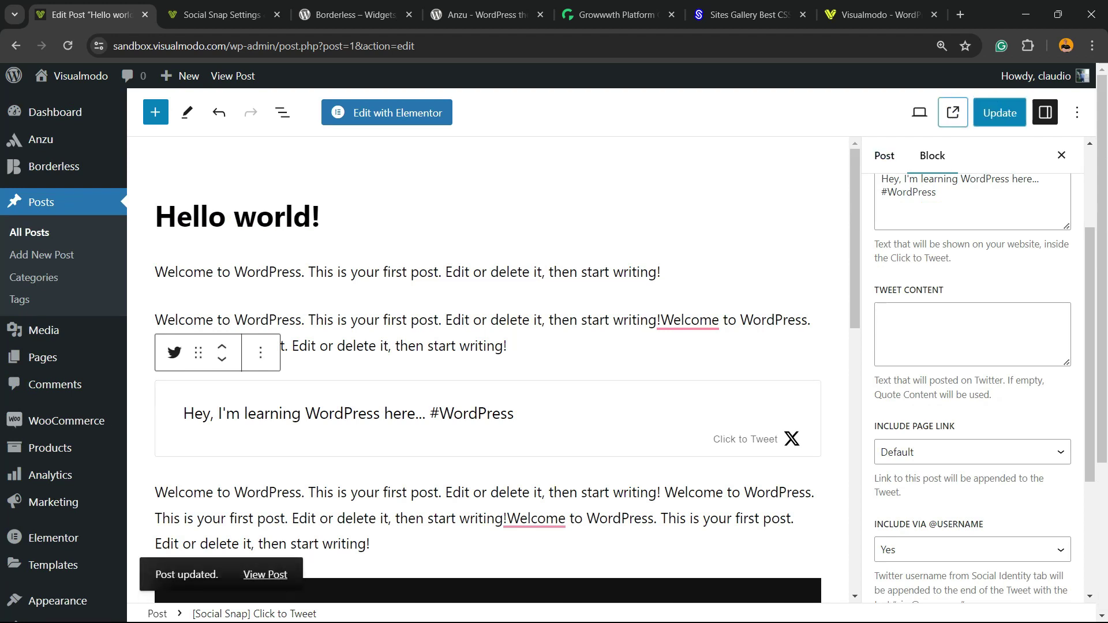
# View the published "Hello world!" post in a new tab and examine its Click to Tweet box.
pyautogui.click(952, 112)
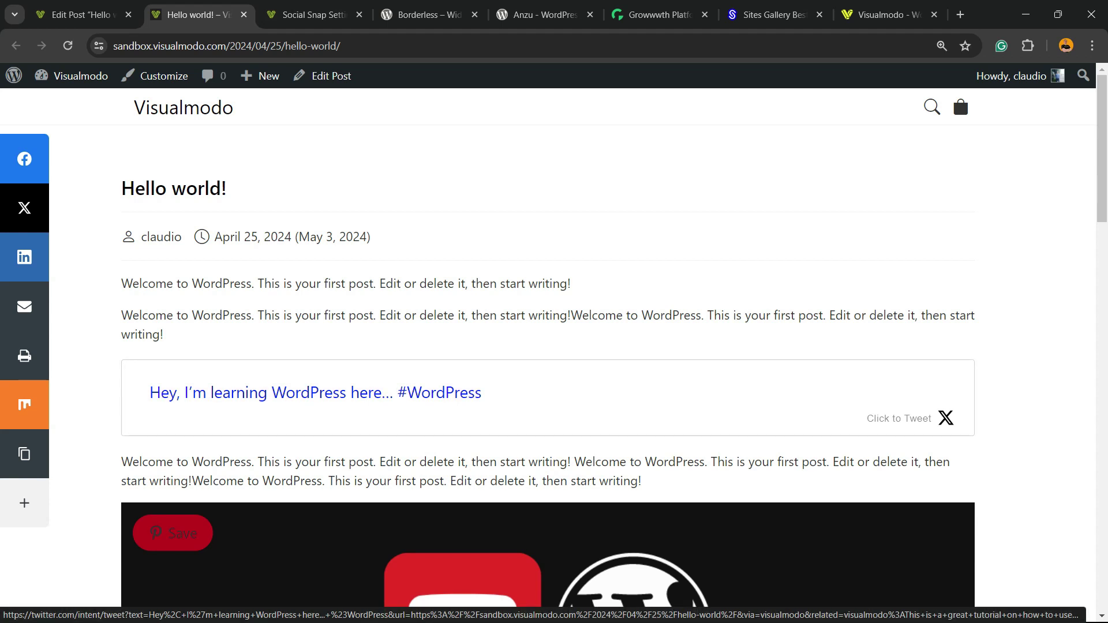
pyautogui.scroll(-2, 311, 392)
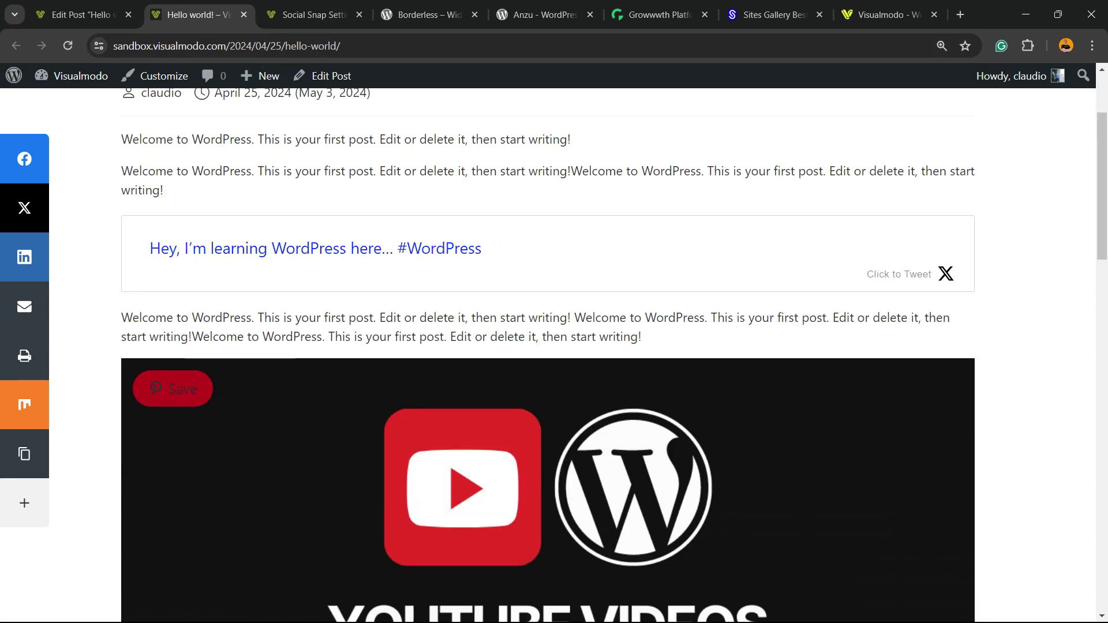
pyautogui.scroll(2, 312, 393)
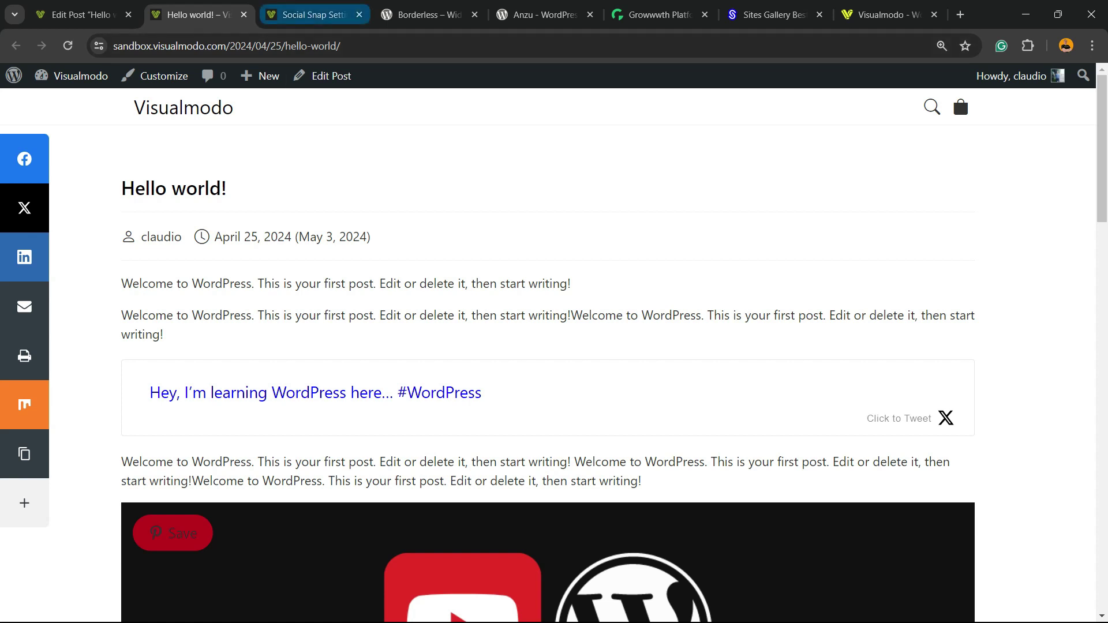
# Examine the Borderless plugin page and the Anzu theme page on WordPress.org in their open browser tabs.
pyautogui.click(312, 14)
pyautogui.click(427, 15)
pyautogui.scroll(-2, 554, 358)
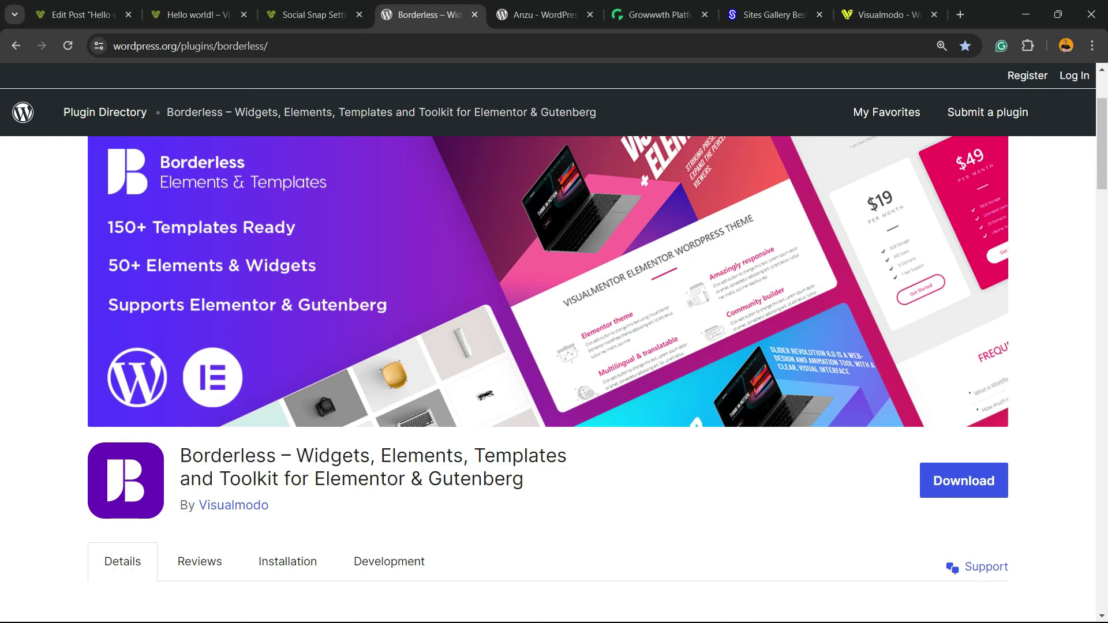
pyautogui.hotkey('ctrl', 'Tab')
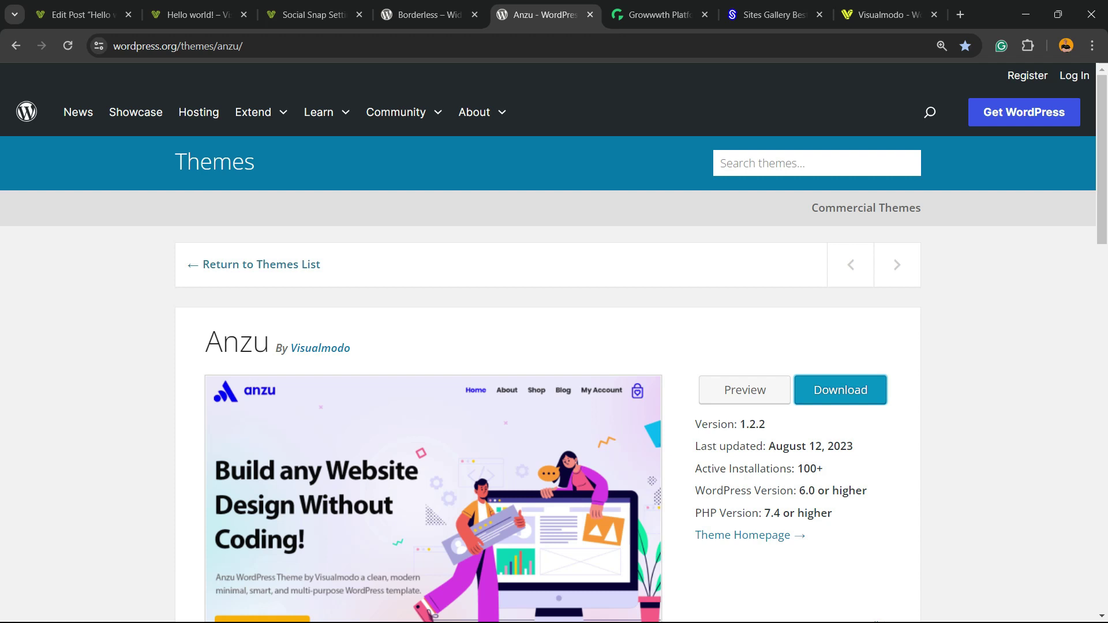
pyautogui.scroll(-2, 554, 356)
pyautogui.scroll(2, 554, 355)
# Switch to the Growwwth website and look through its listings of publishing prices and link types.
pyautogui.hotkey('ctrl', 'Tab')
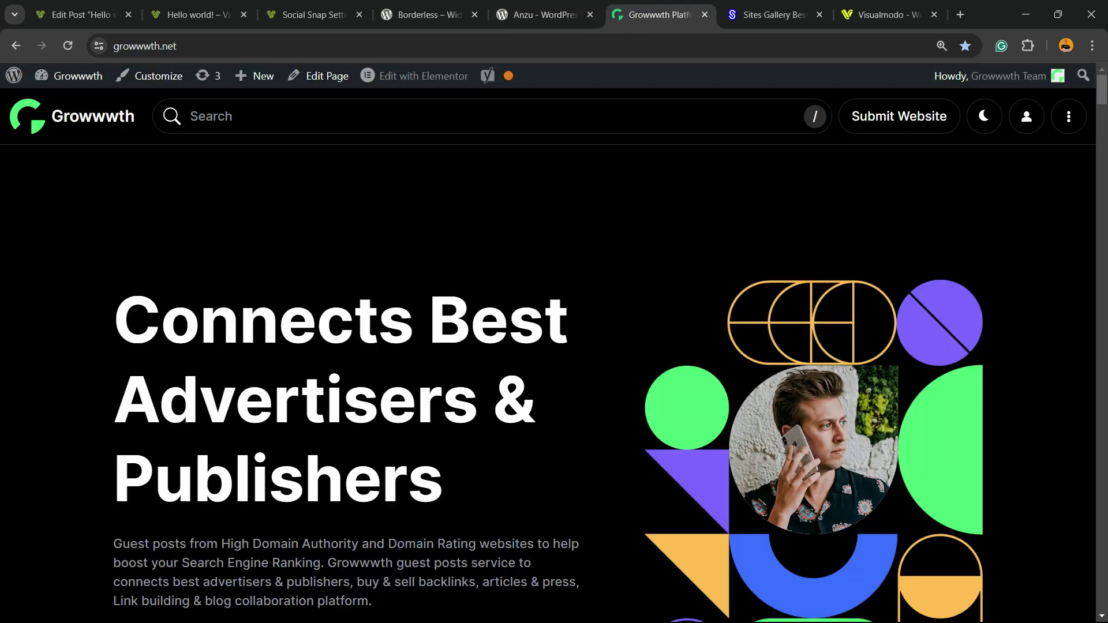
pyautogui.scroll(-10, 554, 381)
pyautogui.scroll(-20, 554, 381)
pyautogui.scroll(-15, 554, 381)
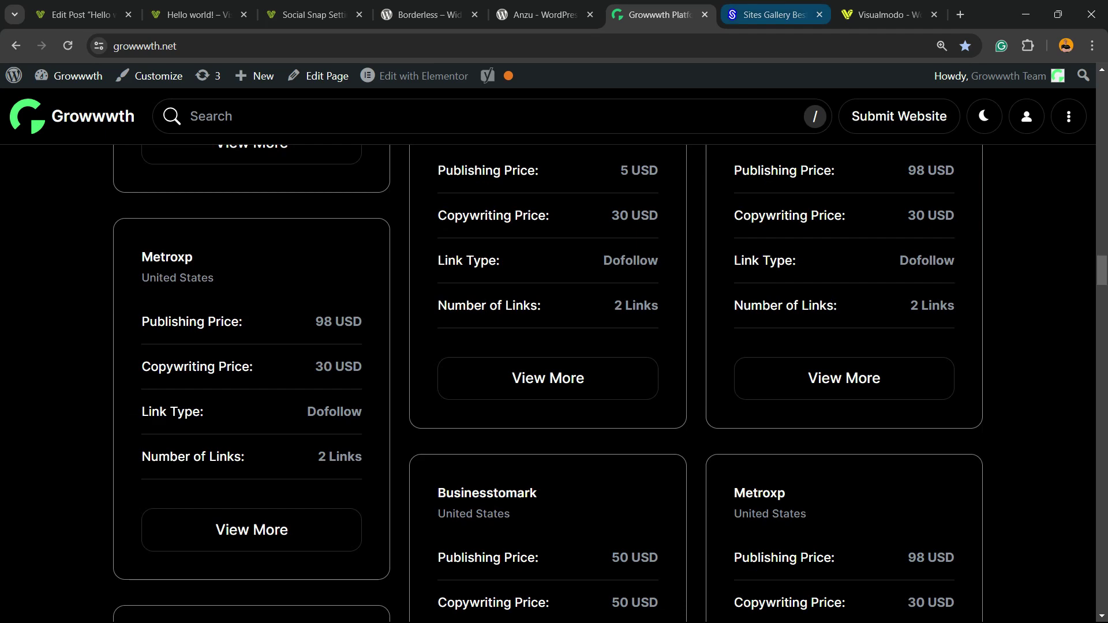
# Switch to the Sites Gallery website and browse its showcase of submitted website designs.
pyautogui.hotkey('ctrl', 'Tab')
pyautogui.scroll(-10, 554, 369)
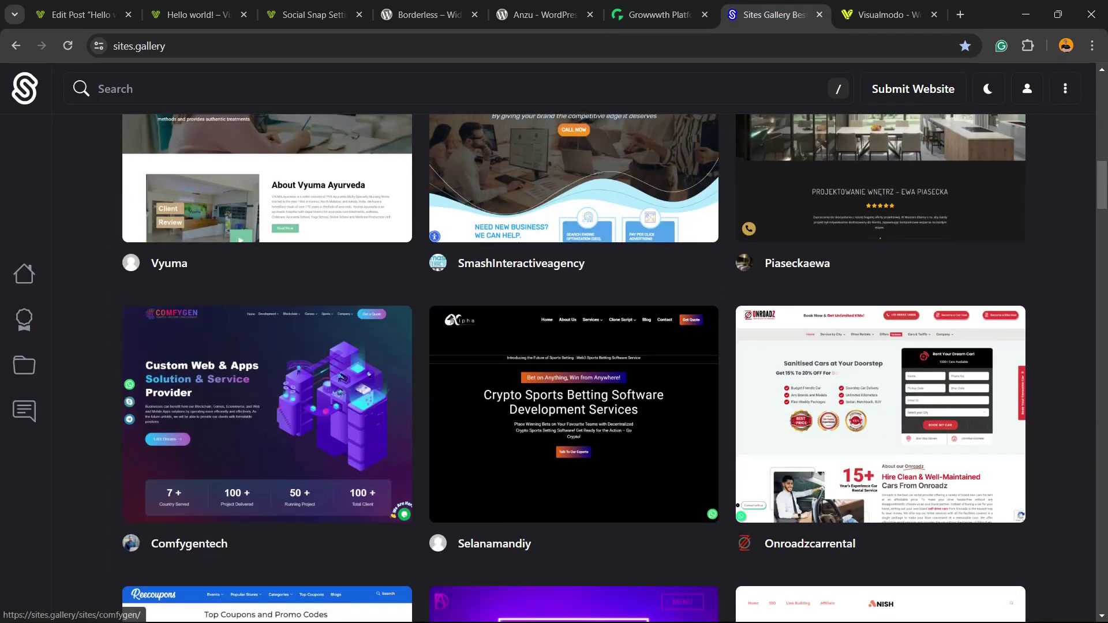
pyautogui.scroll(-20, 554, 369)
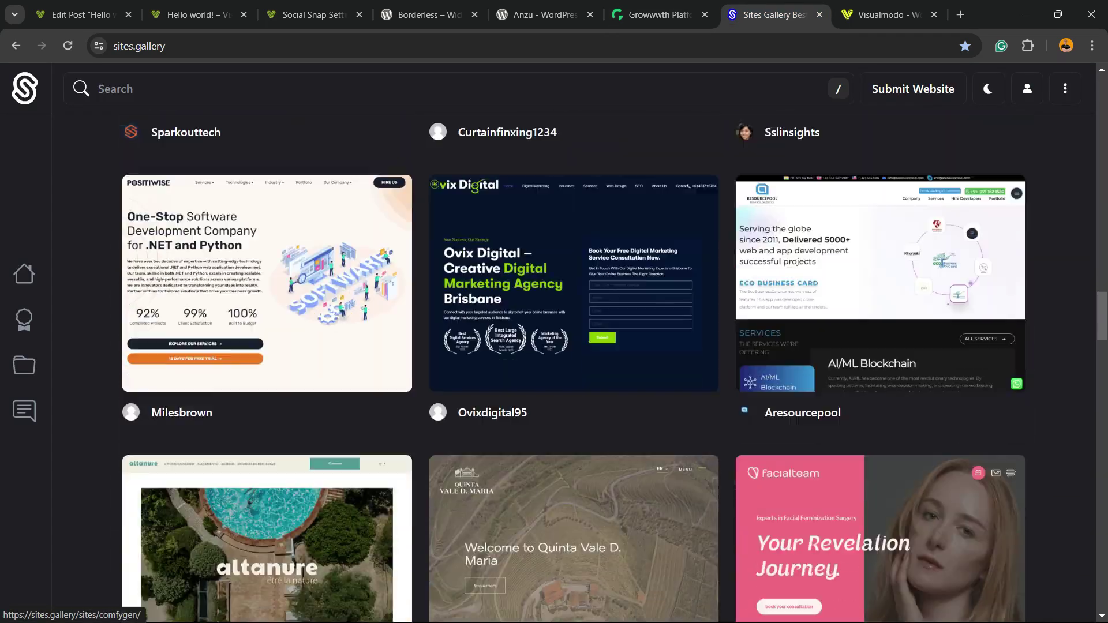
pyautogui.scroll(-15, 554, 369)
pyautogui.scroll(12, 554, 369)
pyautogui.scroll(7, 369, 369)
# Open the Borderless Plugin page from the Visualmodo site's products and look through its pricing and theme templates.
pyautogui.click(888, 15)
pyautogui.moveTo(453, 87)
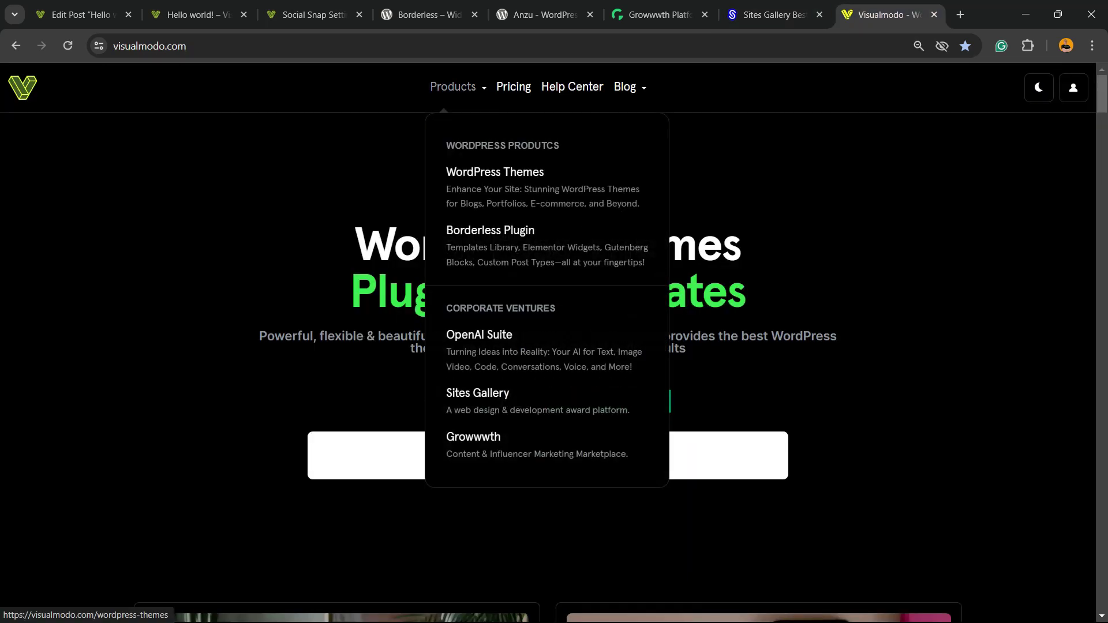
pyautogui.click(489, 230)
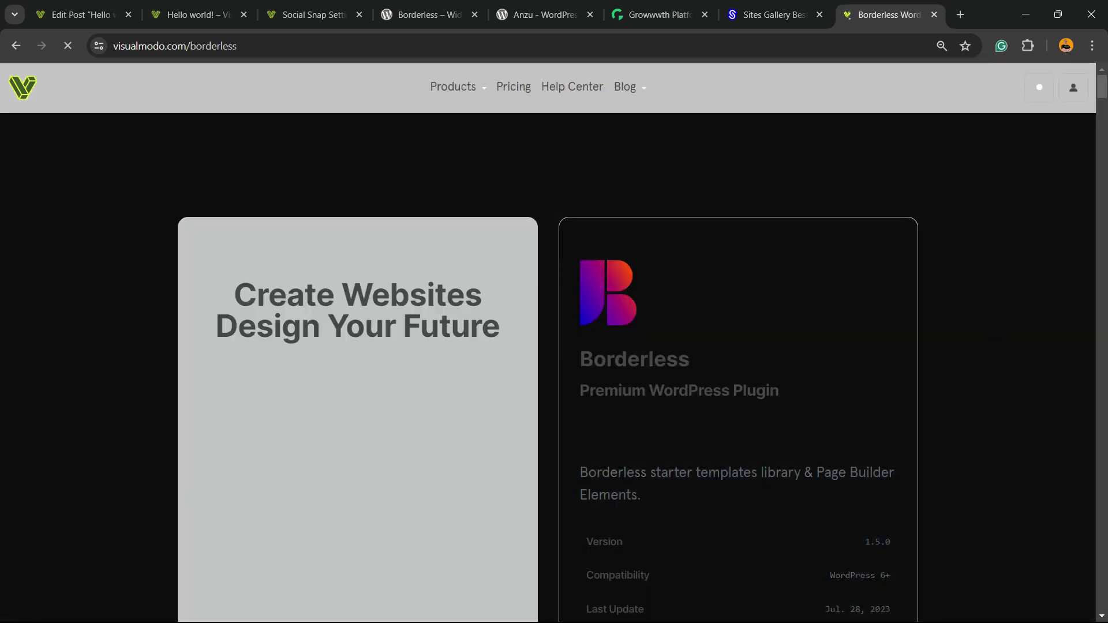
pyautogui.scroll(-6, 548, 370)
pyautogui.scroll(-20, 549, 369)
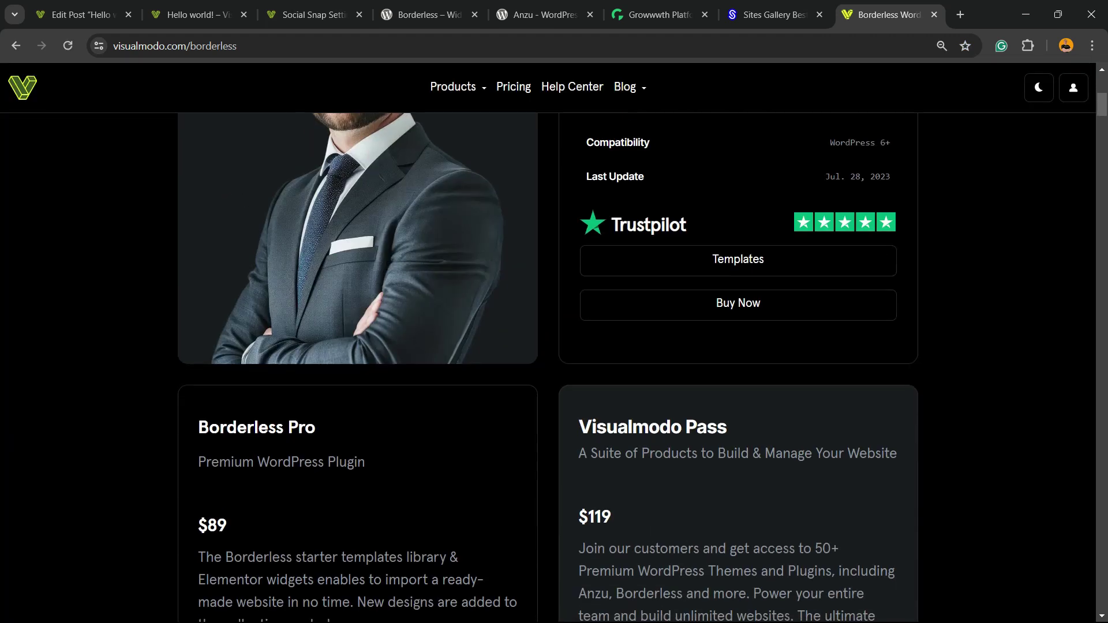
pyautogui.scroll(-5, 548, 369)
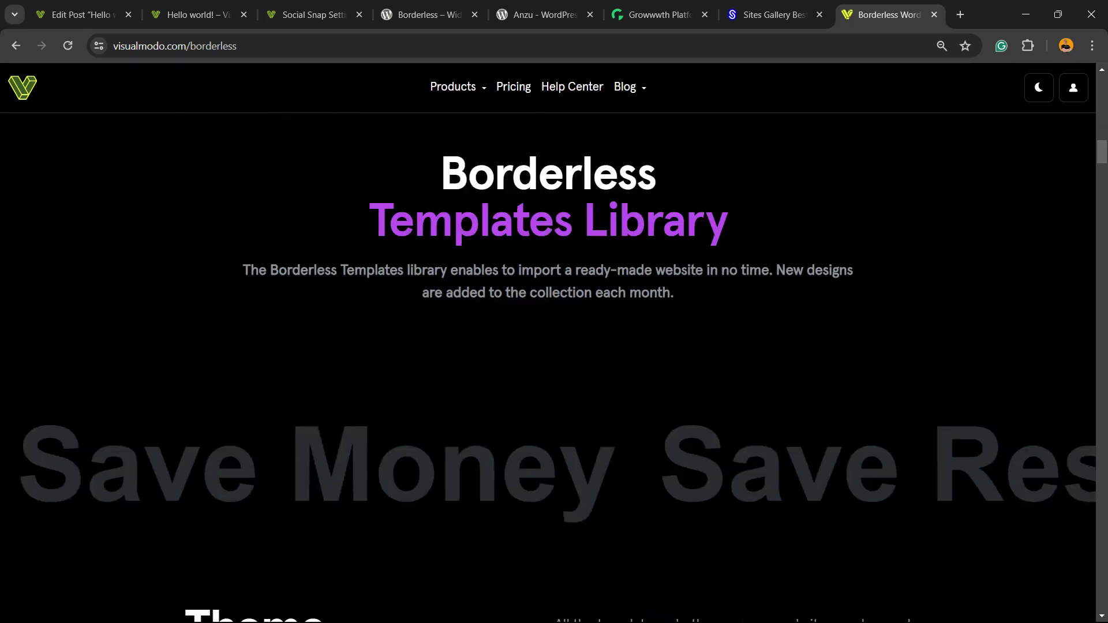
pyautogui.scroll(-8, 300, 346)
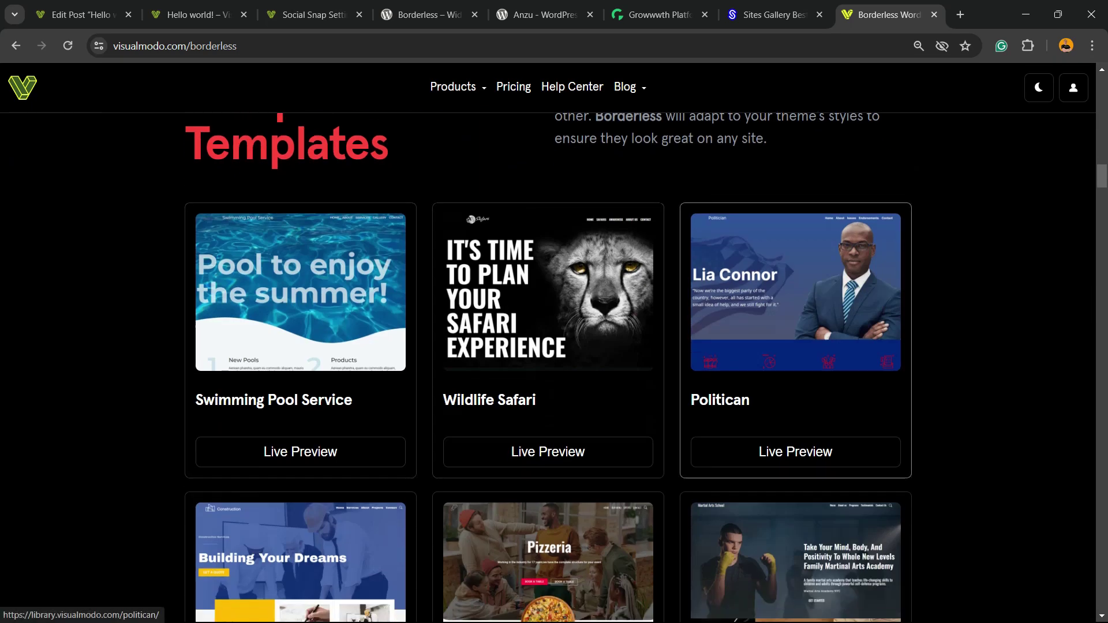
pyautogui.scroll(-6, 300, 346)
pyautogui.scroll(-7, 548, 369)
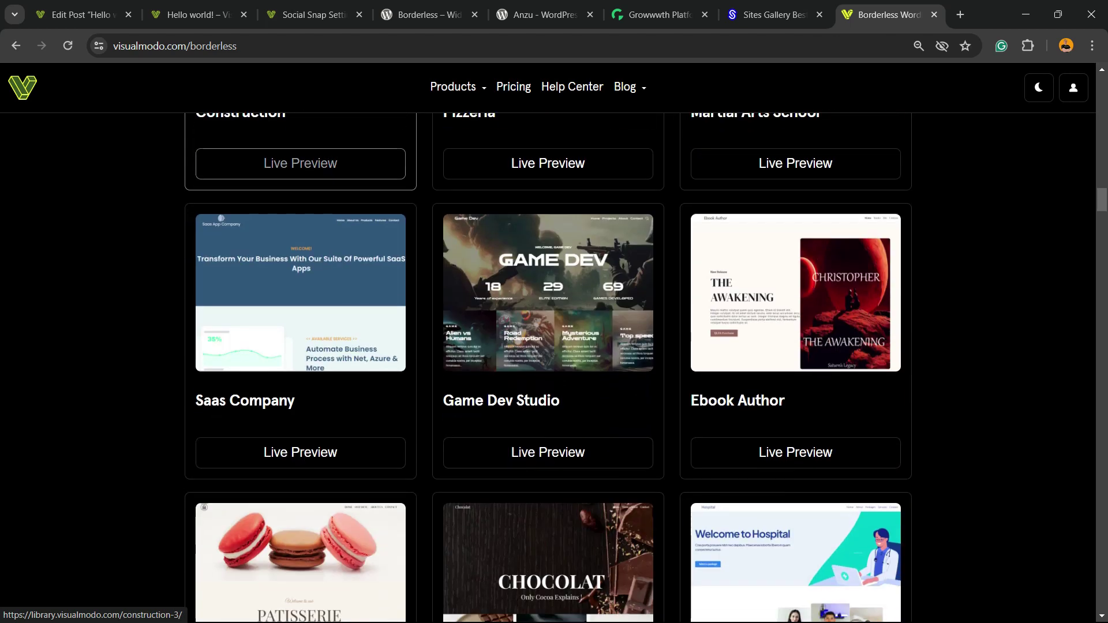
pyautogui.scroll(-15, 548, 369)
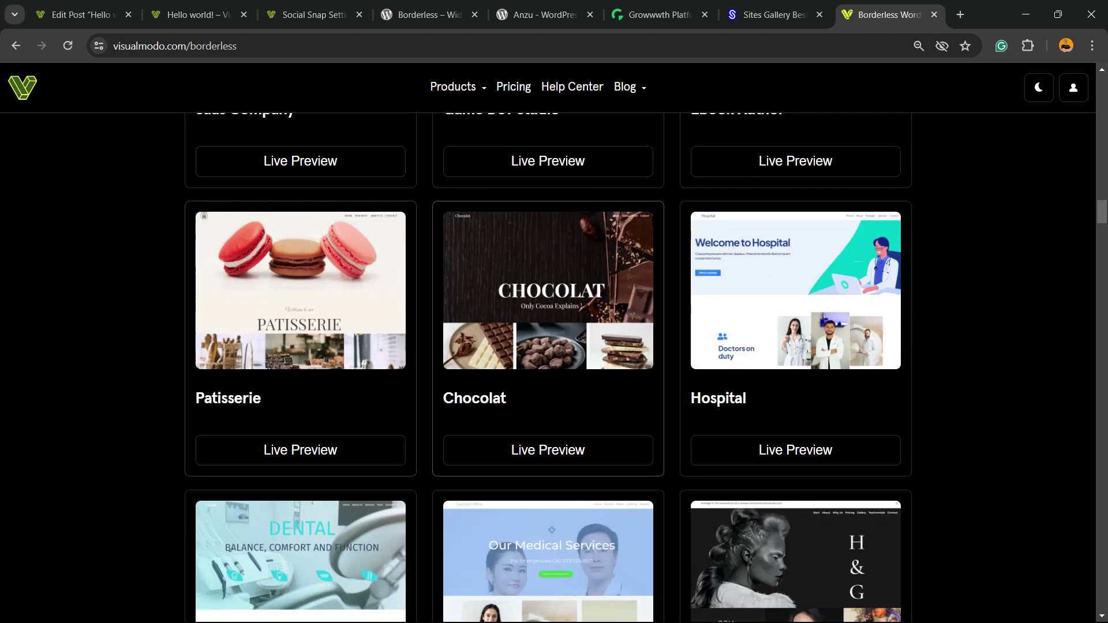
pyautogui.scroll(-20, 548, 312)
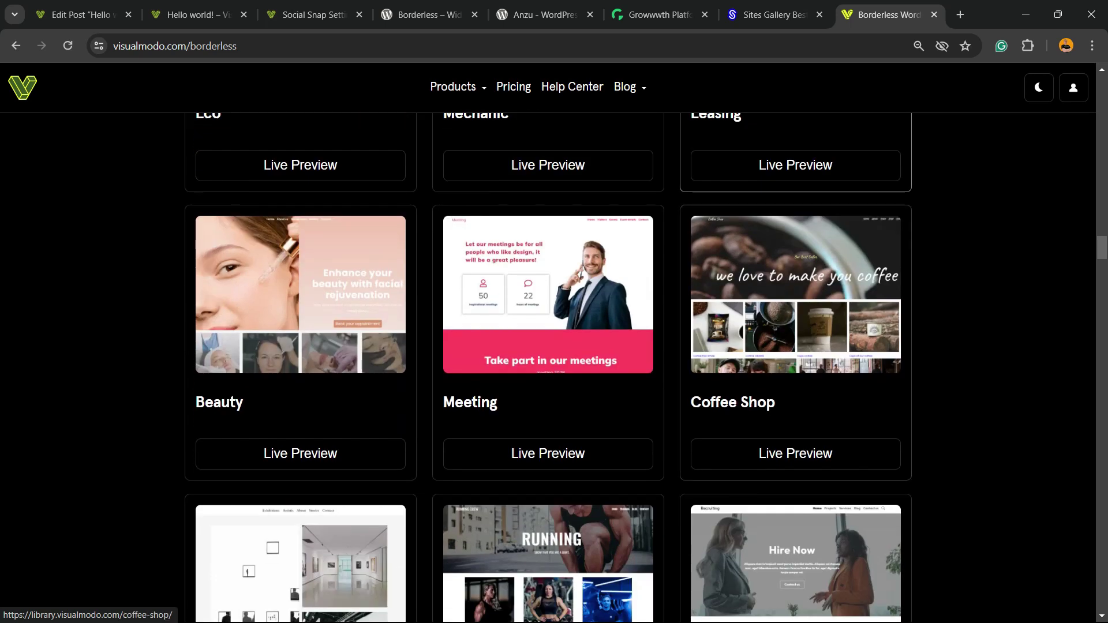
pyautogui.scroll(-8, 548, 311)
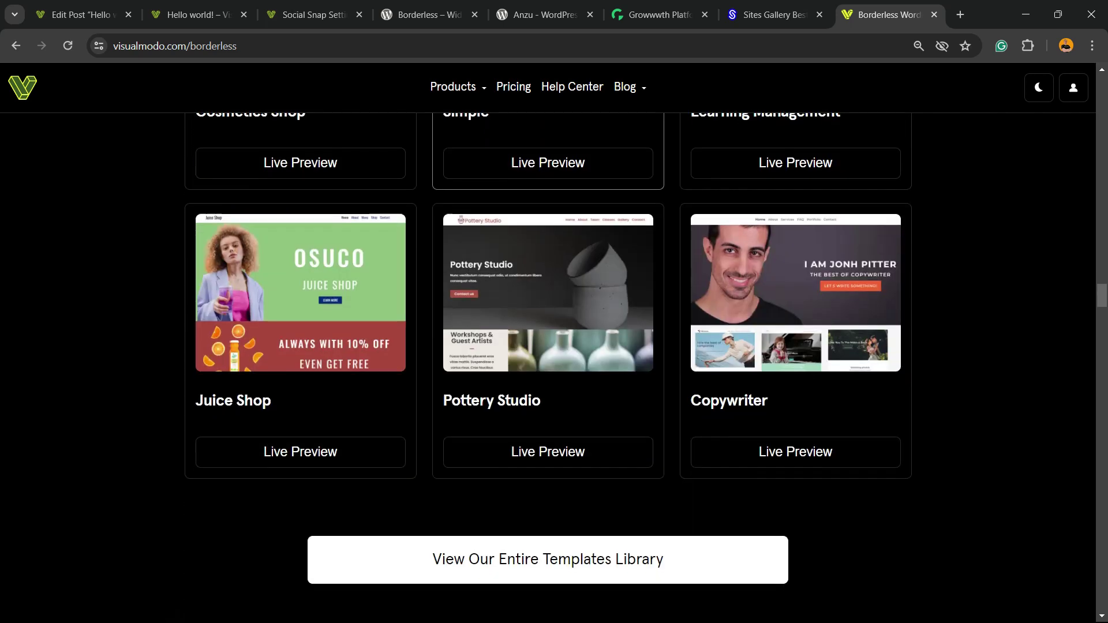
# Open Visualmodo's entire templates library and browse the available website templates.
pyautogui.click(547, 275)
pyautogui.scroll(-8, 548, 311)
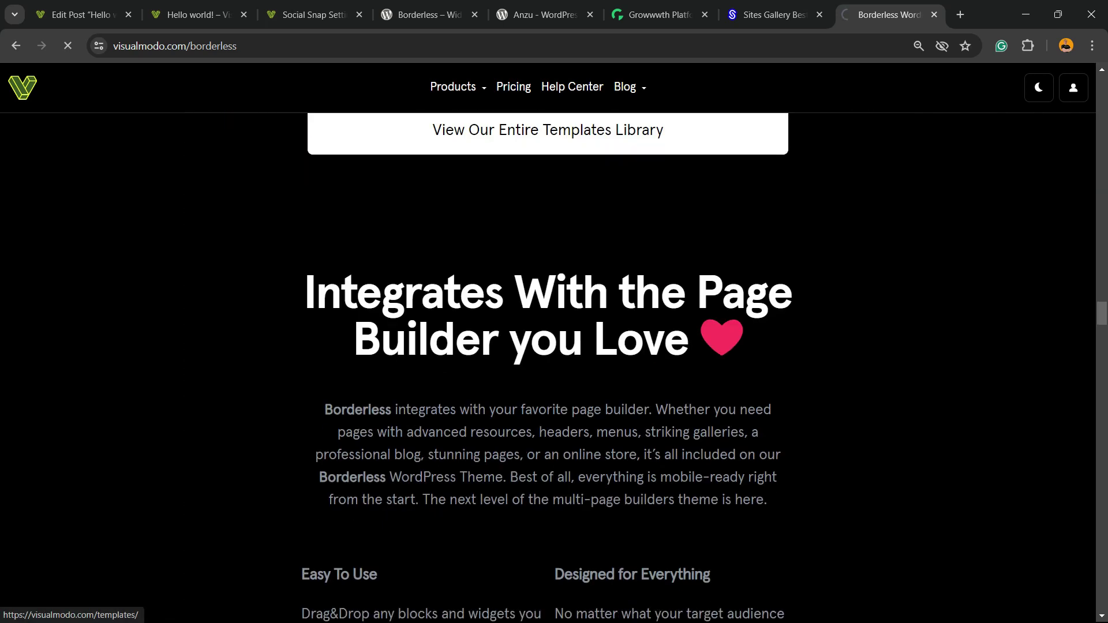
pyautogui.scroll(-10, 300, 263)
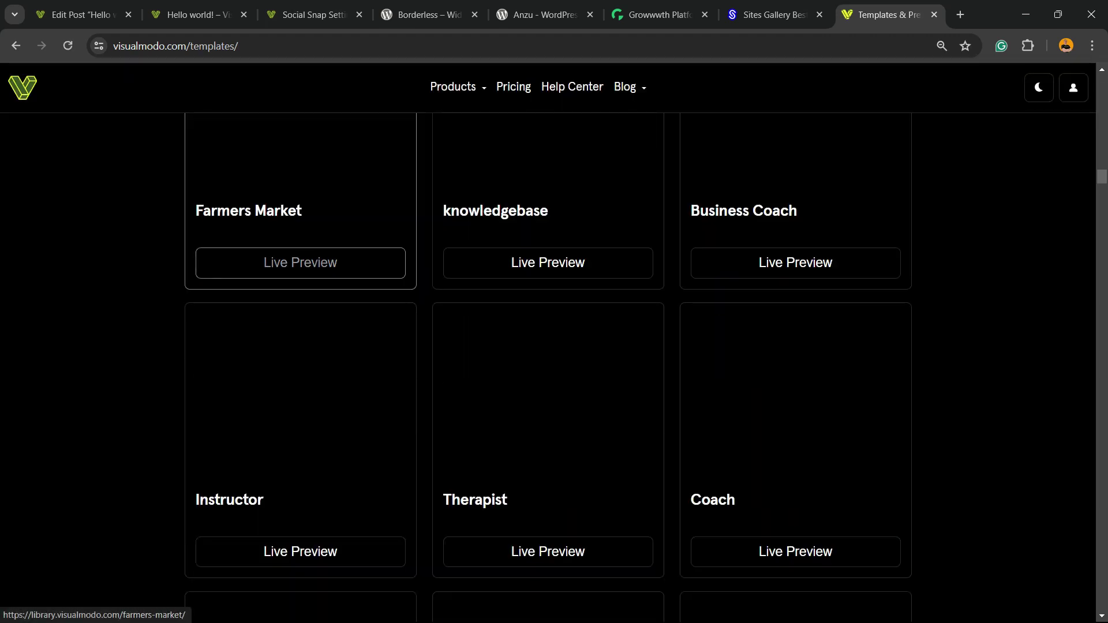
pyautogui.scroll(-7, 300, 263)
pyautogui.scroll(-20, 548, 311)
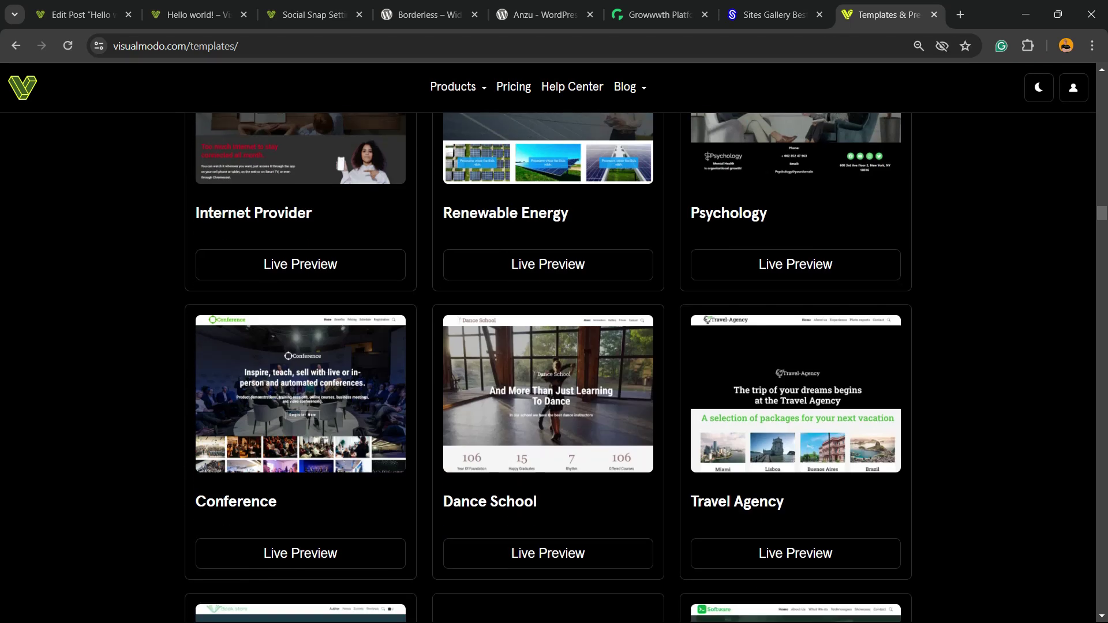
pyautogui.scroll(-3, 548, 312)
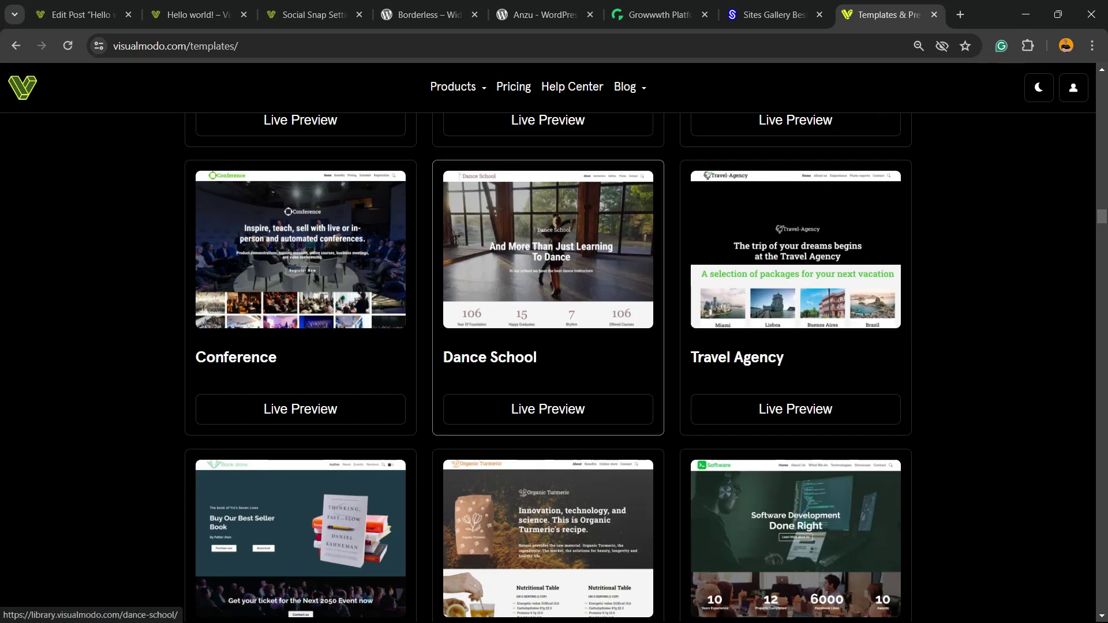